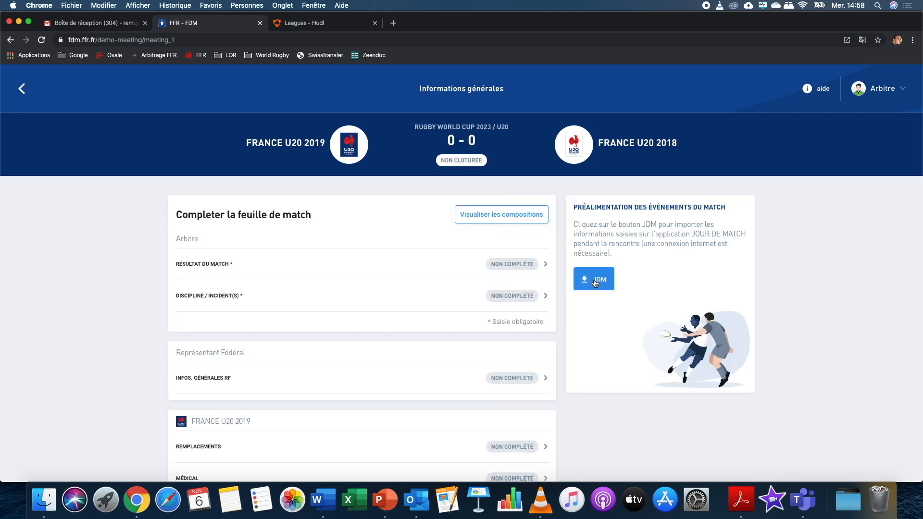
Step: Import the events recorded in the JOUR DE MATCH application into the match sheet and review the section statuses
{"action": "left_click", "coordinate": [596, 283]}
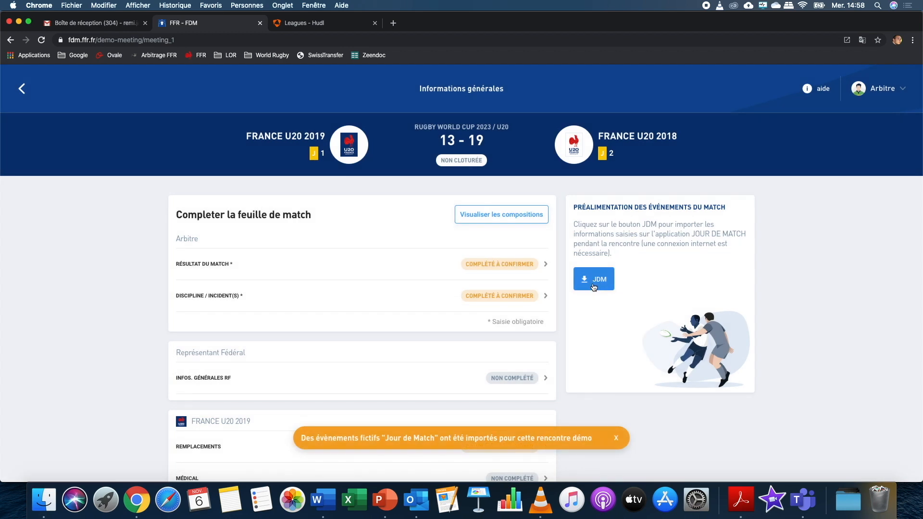
{"action": "scroll", "coordinate": [585, 293], "scroll_direction": "down", "scroll_amount": 3}
{"action": "scroll", "coordinate": [585, 295], "scroll_direction": "up", "scroll_amount": 3}
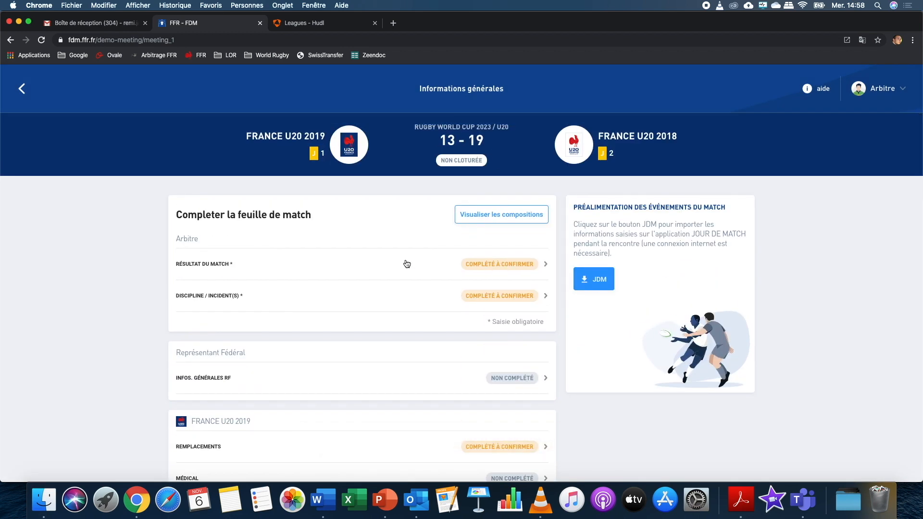
{"action": "scroll", "coordinate": [415, 265], "scroll_direction": "down", "scroll_amount": 5}
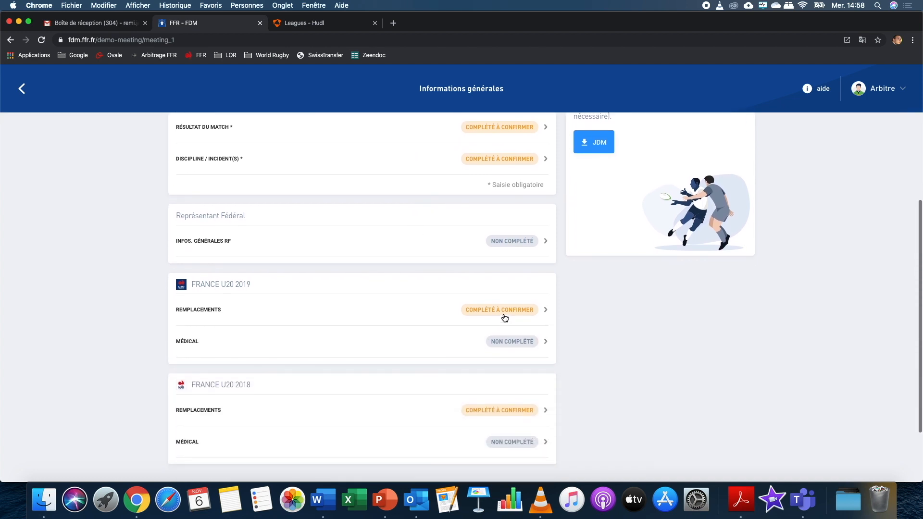
{"action": "scroll", "coordinate": [505, 395], "scroll_direction": "up", "scroll_amount": 5}
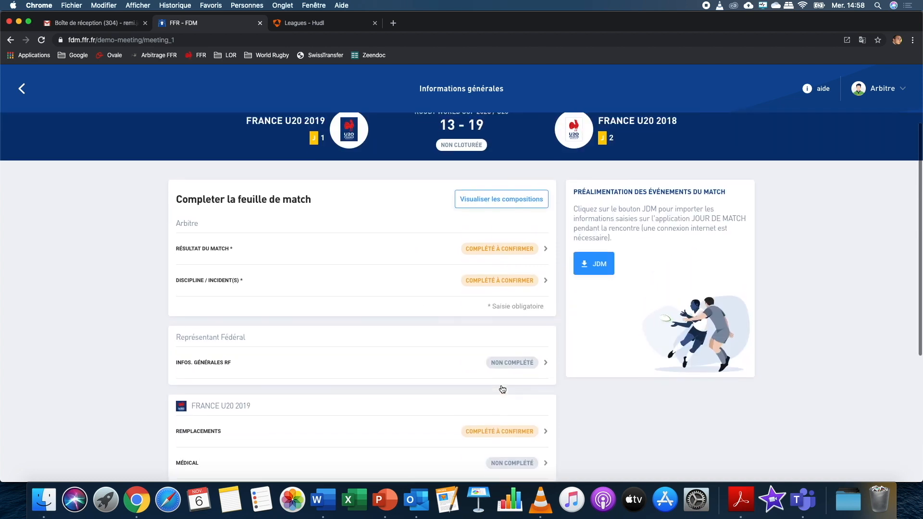
Step: Open the match result and set France U20 2019's number of tries (NB ESSAI) to 3
{"action": "left_click", "coordinate": [463, 259]}
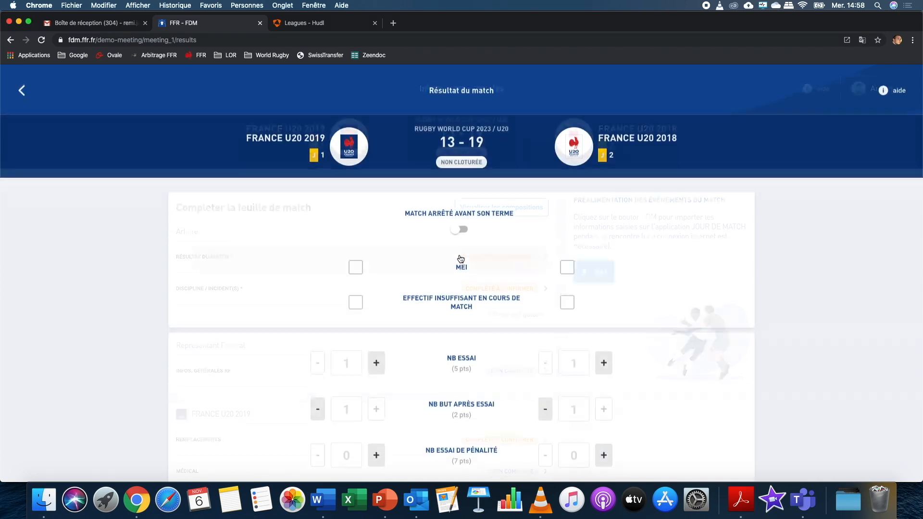
{"action": "scroll", "coordinate": [501, 292], "scroll_direction": "down", "scroll_amount": 3}
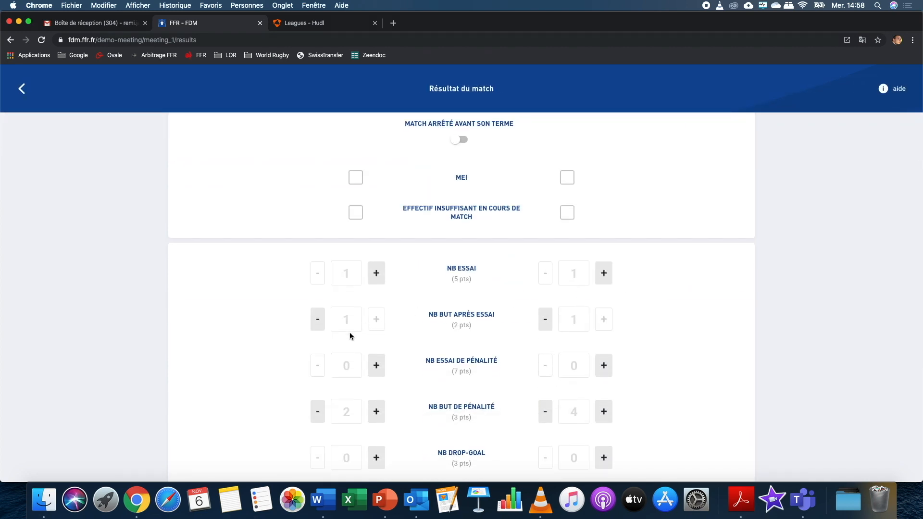
{"action": "left_click", "coordinate": [377, 273]}
{"action": "left_click", "coordinate": [376, 274]}
Step: Set France U20 2018's penalty goals to 3 and drop-goals to 1, and confirm the match result
{"action": "scroll", "coordinate": [531, 333], "scroll_direction": "down", "scroll_amount": 3}
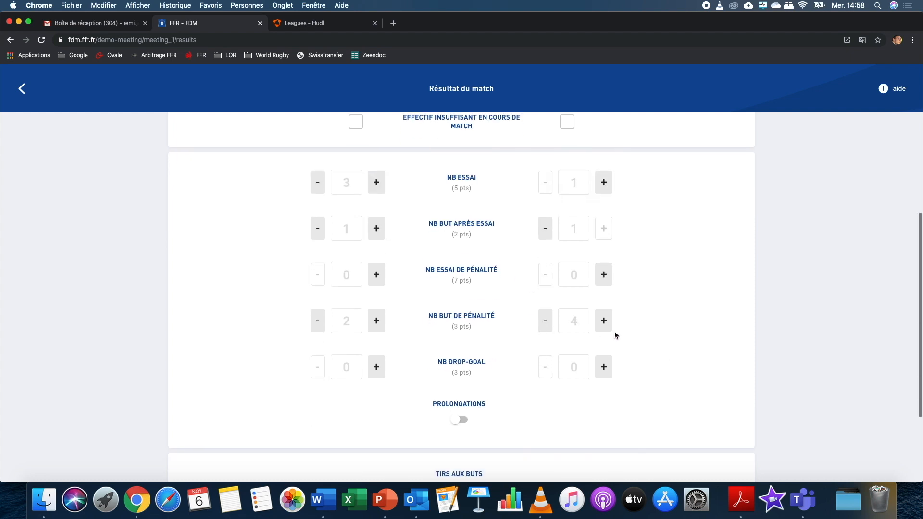
{"action": "left_click", "coordinate": [546, 321]}
{"action": "left_click", "coordinate": [603, 367]}
{"action": "scroll", "coordinate": [478, 344], "scroll_direction": "up", "scroll_amount": 5}
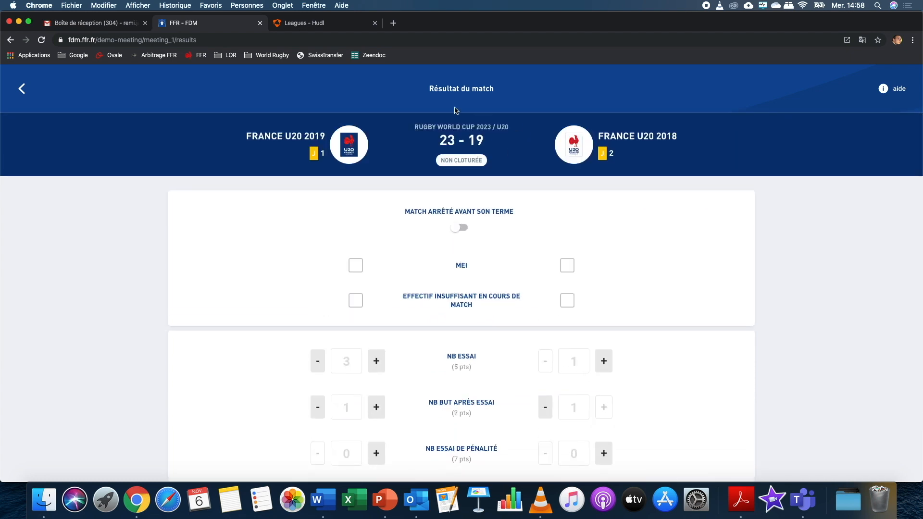
{"action": "scroll", "coordinate": [481, 275], "scroll_direction": "down", "scroll_amount": 10}
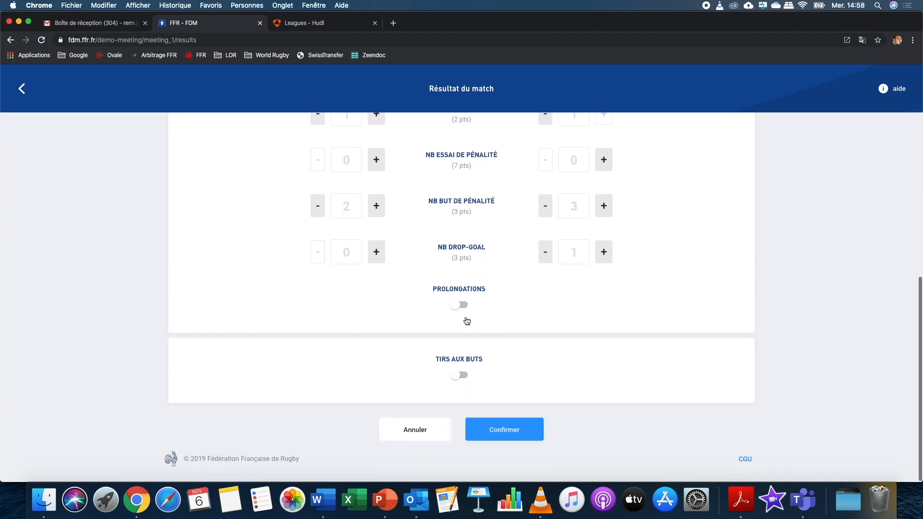
{"action": "left_click", "coordinate": [500, 432]}
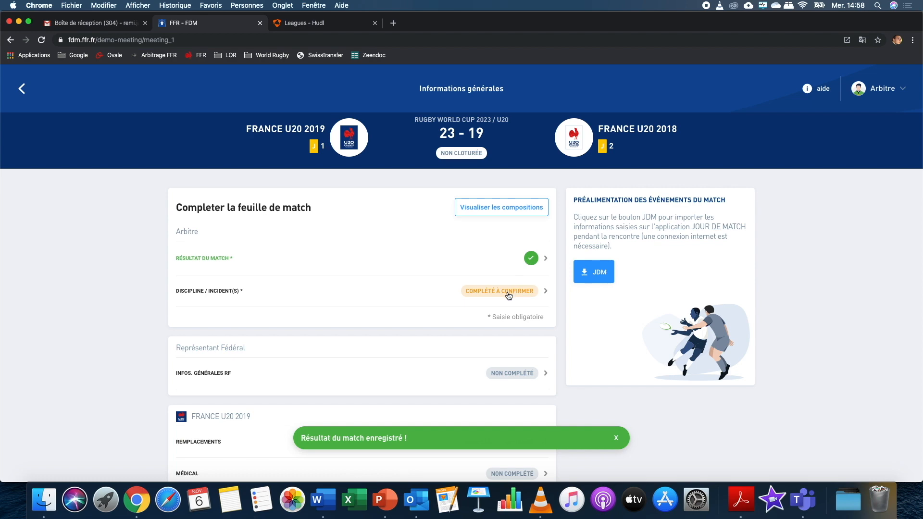
Step: Open the Discipline / Incident(s) section of the match sheet
{"action": "left_click", "coordinate": [509, 292]}
{"action": "scroll", "coordinate": [501, 310], "scroll_direction": "down", "scroll_amount": 5}
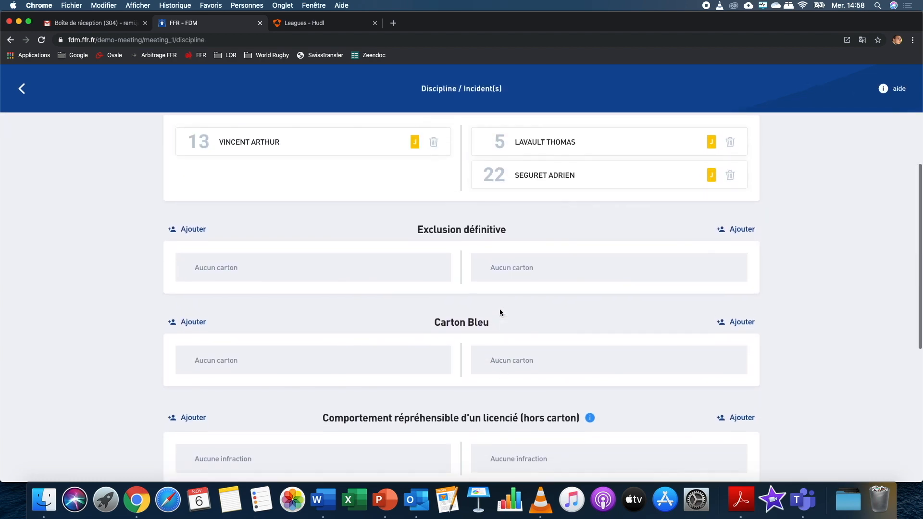
Step: Fill in an Exclusion définitive for France U20 2018's player 13 at minute 4 with the reason Autre, and cancel it
{"action": "left_click", "coordinate": [736, 227]}
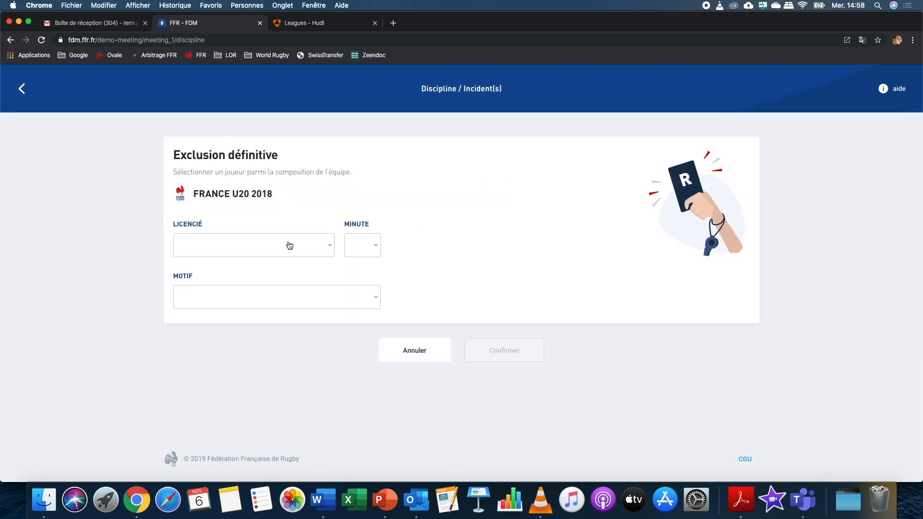
{"action": "left_click", "coordinate": [312, 249]}
{"action": "scroll", "coordinate": [366, 382], "scroll_direction": "down", "scroll_amount": 6}
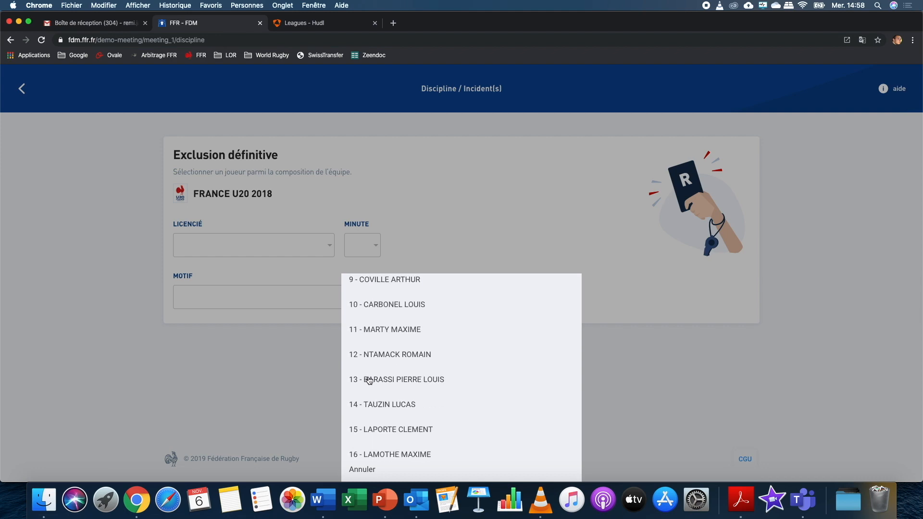
{"action": "left_click", "coordinate": [369, 382]}
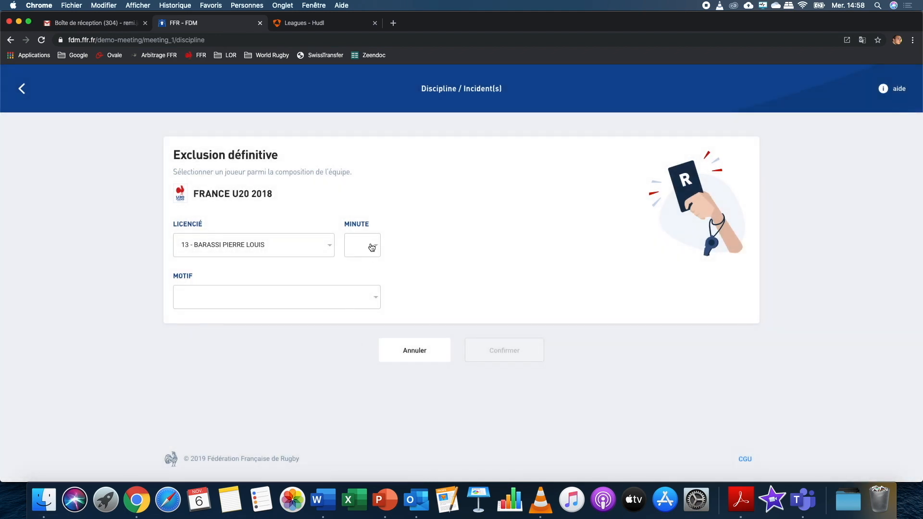
{"action": "left_click", "coordinate": [372, 247]}
{"action": "left_click", "coordinate": [385, 417]}
{"action": "left_click", "coordinate": [340, 307]}
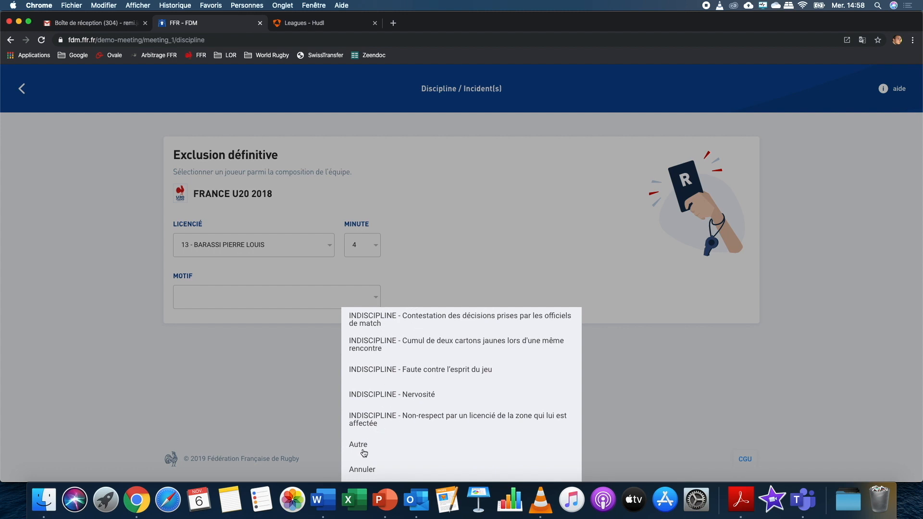
{"action": "left_click", "coordinate": [364, 450]}
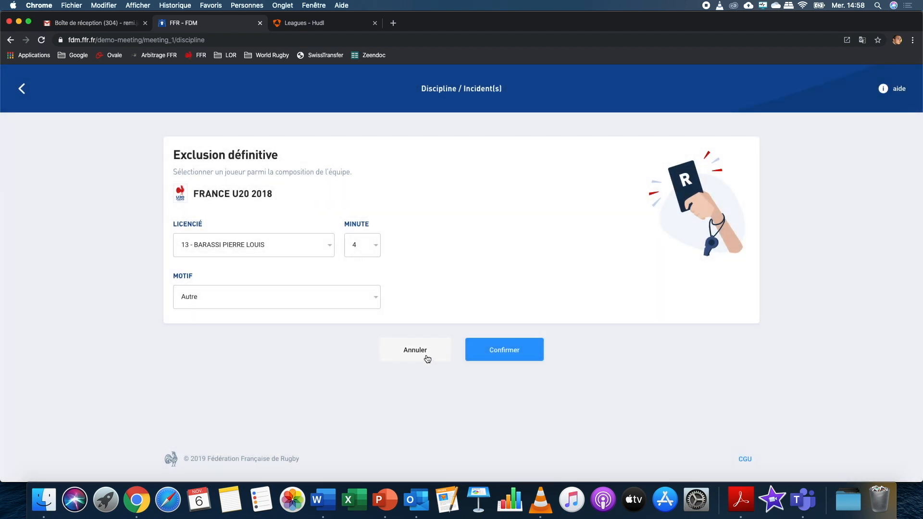
{"action": "left_click", "coordinate": [427, 357]}
Step: Start a Carton Bleu for France U20 2019's player 5 with the minute set to 3
{"action": "scroll", "coordinate": [375, 336], "scroll_direction": "down", "scroll_amount": 3}
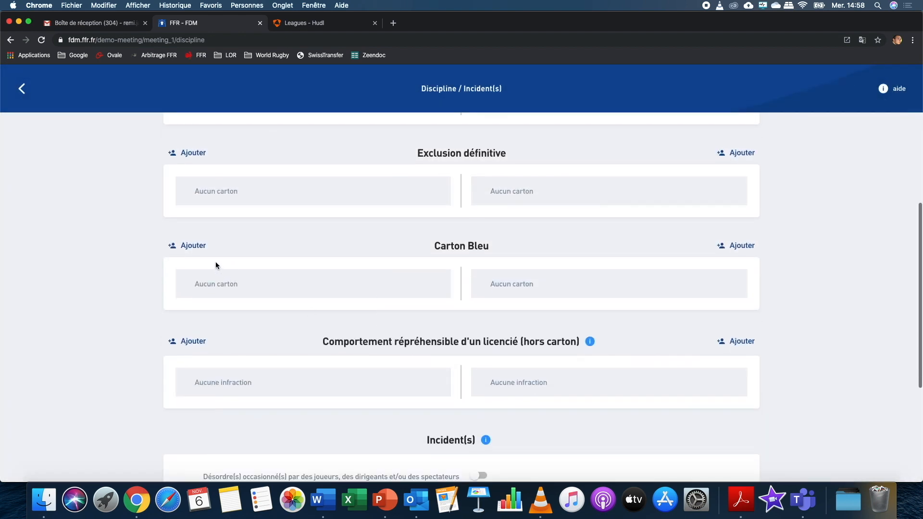
{"action": "left_click", "coordinate": [194, 246]}
{"action": "left_click", "coordinate": [326, 251]}
{"action": "left_click", "coordinate": [380, 384]}
{"action": "left_click", "coordinate": [365, 253]}
{"action": "left_click", "coordinate": [391, 359]}
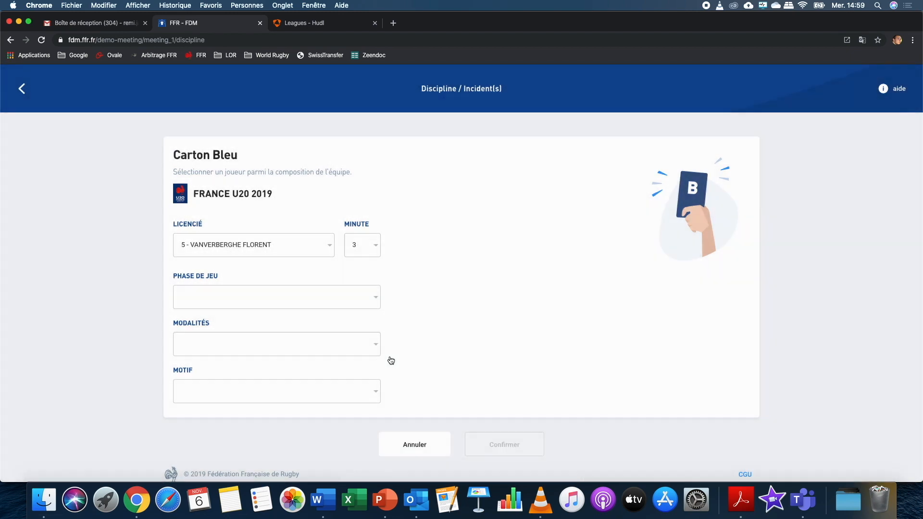
Step: Look through the choices for the Carton Bleu's game phase and other empty fields, and cancel the card
{"action": "left_click", "coordinate": [285, 290]}
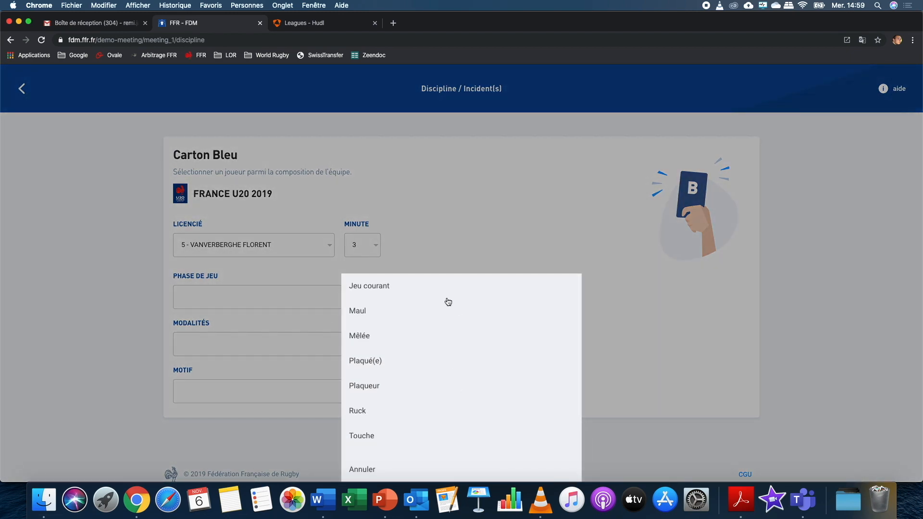
{"action": "left_click", "coordinate": [372, 467]}
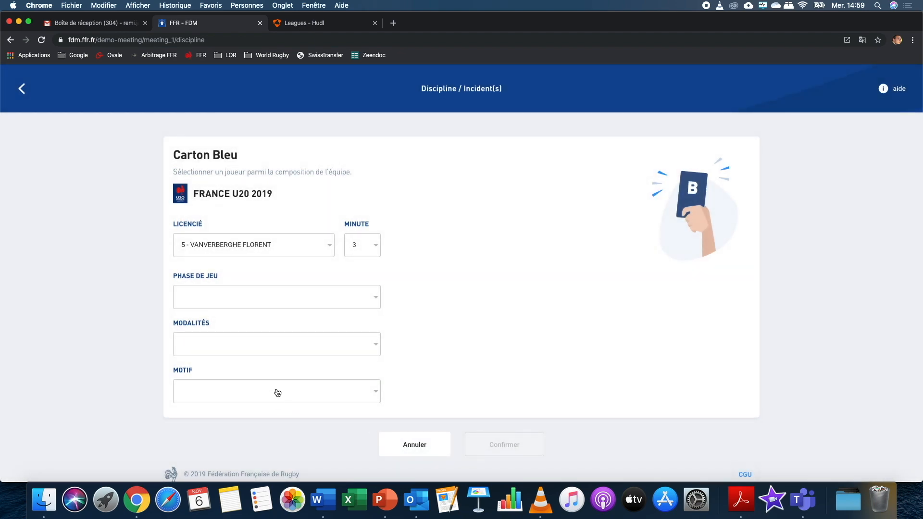
{"action": "left_click", "coordinate": [279, 353]}
{"action": "left_click", "coordinate": [466, 350]}
{"action": "left_click", "coordinate": [347, 388]}
{"action": "scroll", "coordinate": [404, 378], "scroll_direction": "down", "scroll_amount": 2}
{"action": "scroll", "coordinate": [404, 379], "scroll_direction": "up", "scroll_amount": 2}
{"action": "left_click", "coordinate": [281, 352]}
{"action": "left_click", "coordinate": [414, 445]}
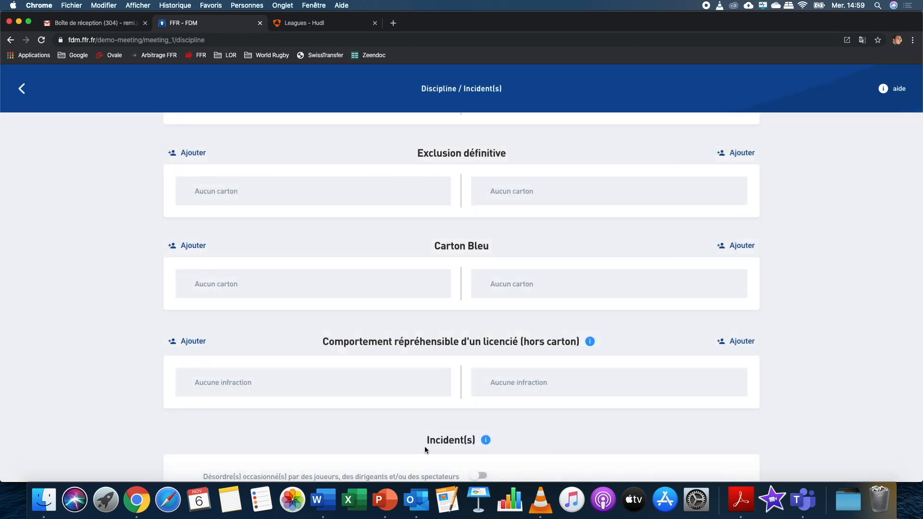
Step: Switch the disorder incident option and the Autre(s) incident(s) option each on and back off
{"action": "scroll", "coordinate": [555, 416], "scroll_direction": "down", "scroll_amount": 5}
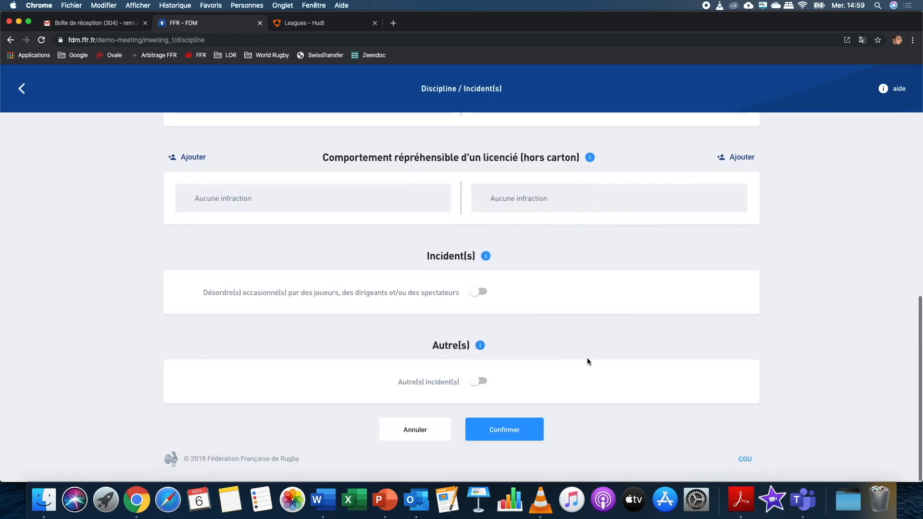
{"action": "left_click", "coordinate": [473, 294]}
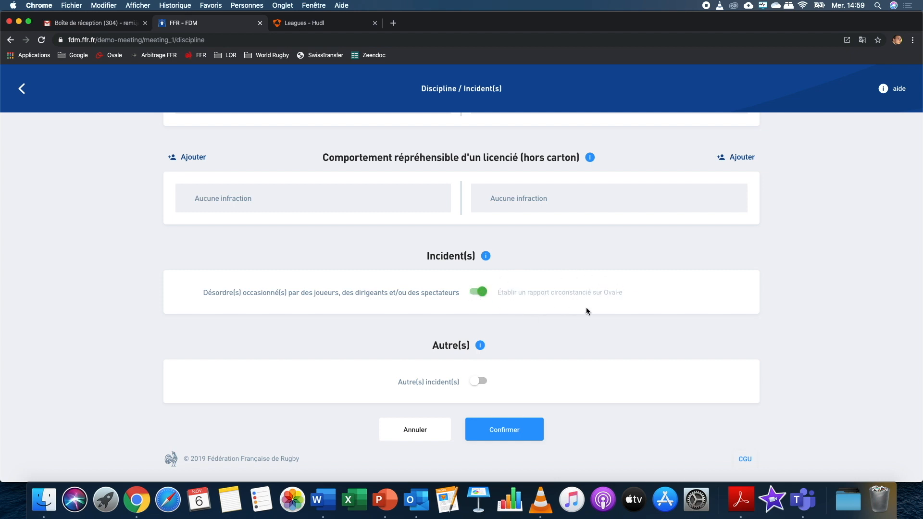
{"action": "left_click", "coordinate": [474, 293]}
{"action": "left_click", "coordinate": [482, 383]}
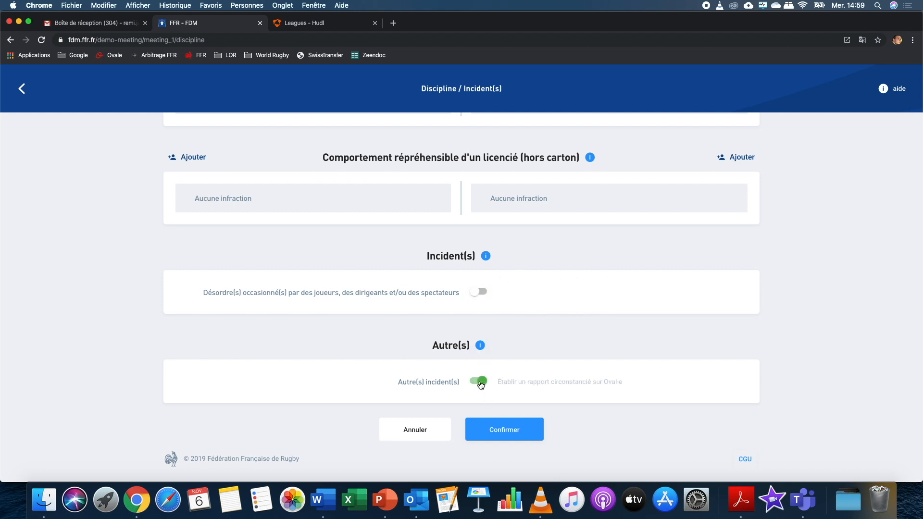
{"action": "left_click", "coordinate": [478, 382]}
Step: Review the recorded cards and confirm the Discipline / Incident(s) section
{"action": "scroll", "coordinate": [524, 371], "scroll_direction": "up", "scroll_amount": 10}
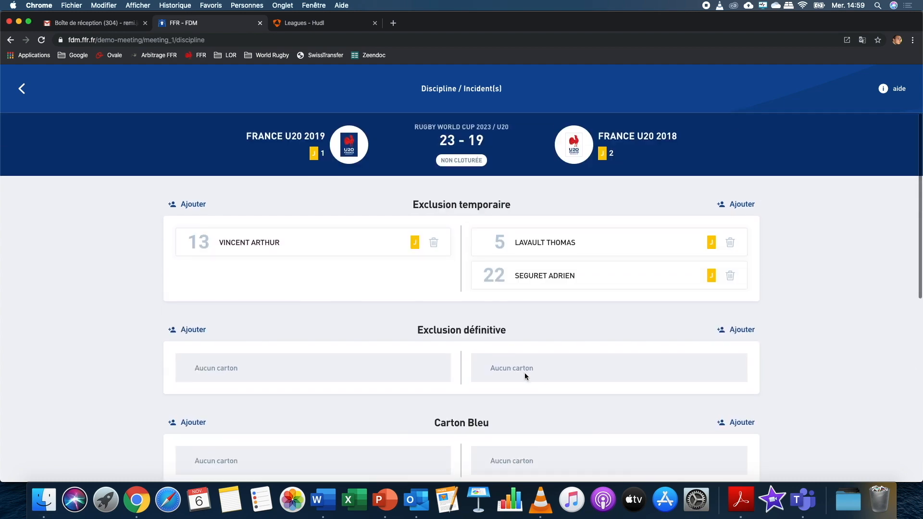
{"action": "scroll", "coordinate": [524, 380], "scroll_direction": "down", "scroll_amount": 10}
{"action": "left_click", "coordinate": [519, 429]}
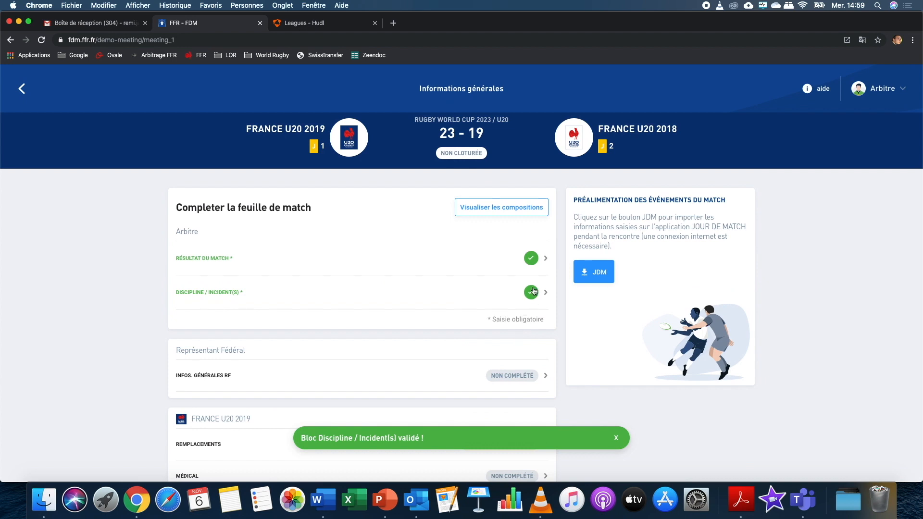
Step: View the federal representative's general information form in the Arbitre role and return to the match overview
{"action": "scroll", "coordinate": [557, 378], "scroll_direction": "down", "scroll_amount": 5}
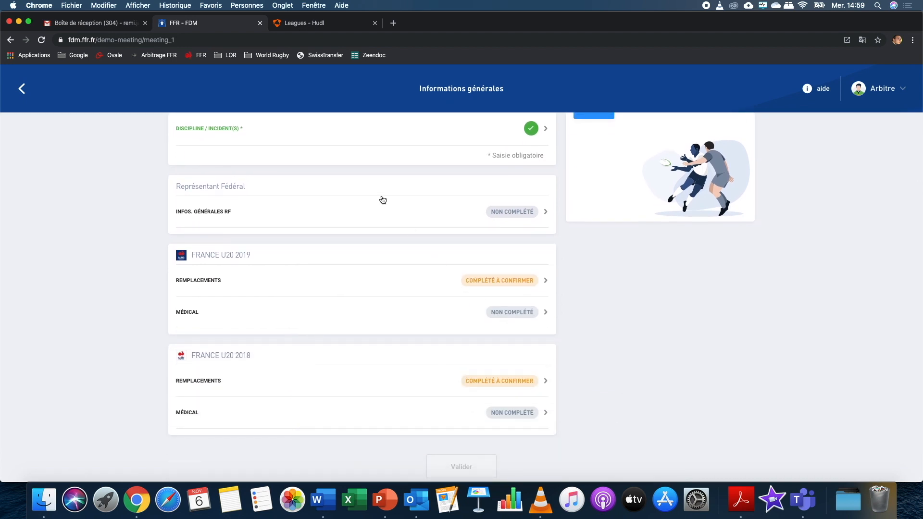
{"action": "left_click", "coordinate": [385, 209]}
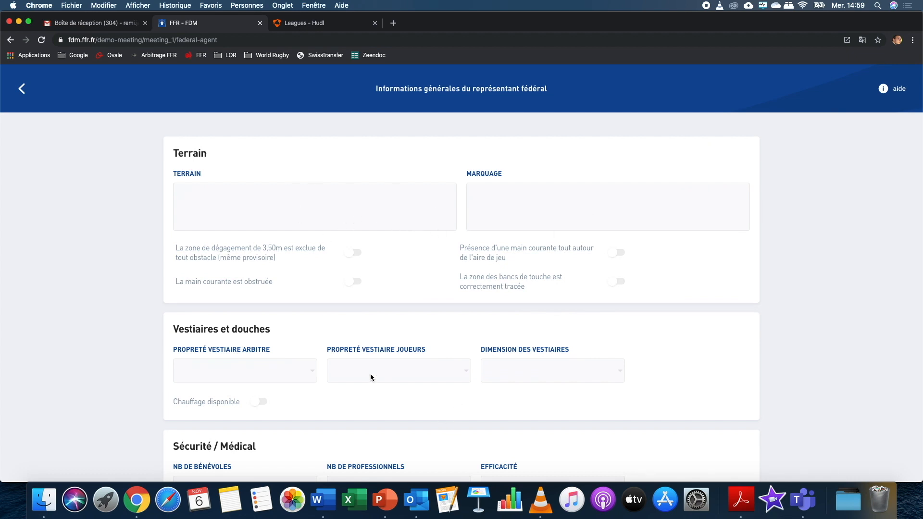
{"action": "left_click", "coordinate": [29, 90]}
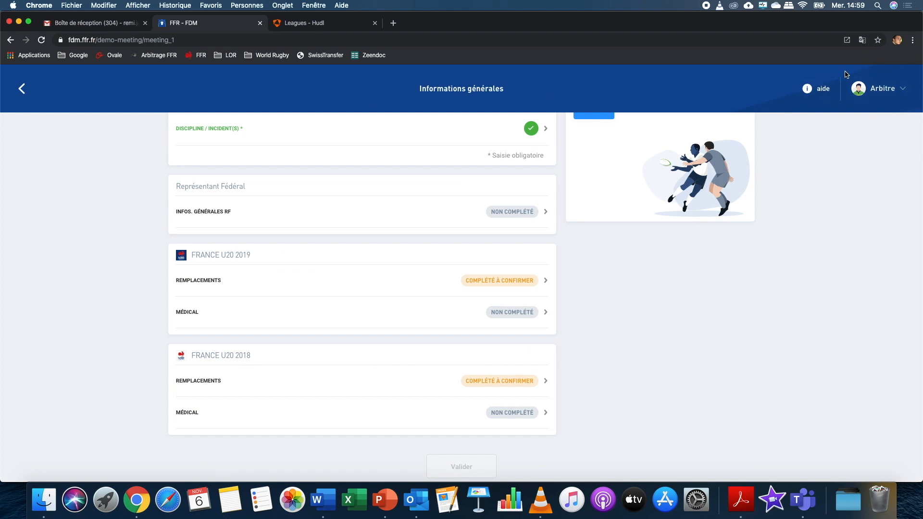
Step: Switch the role to Rep. Fédéral, view the federal representative's general information form, and return to the match overview
{"action": "left_click", "coordinate": [873, 90]}
{"action": "left_click", "coordinate": [573, 261]}
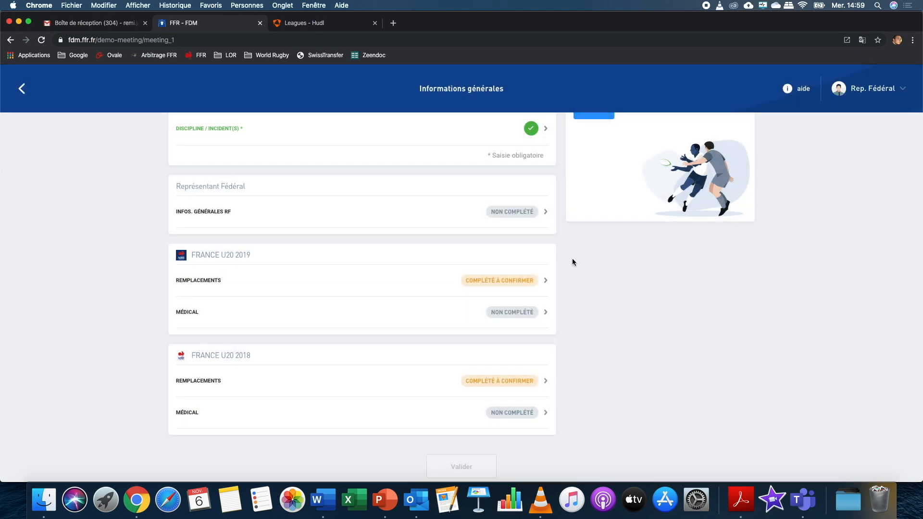
{"action": "left_click", "coordinate": [391, 215]}
{"action": "left_click", "coordinate": [373, 208]}
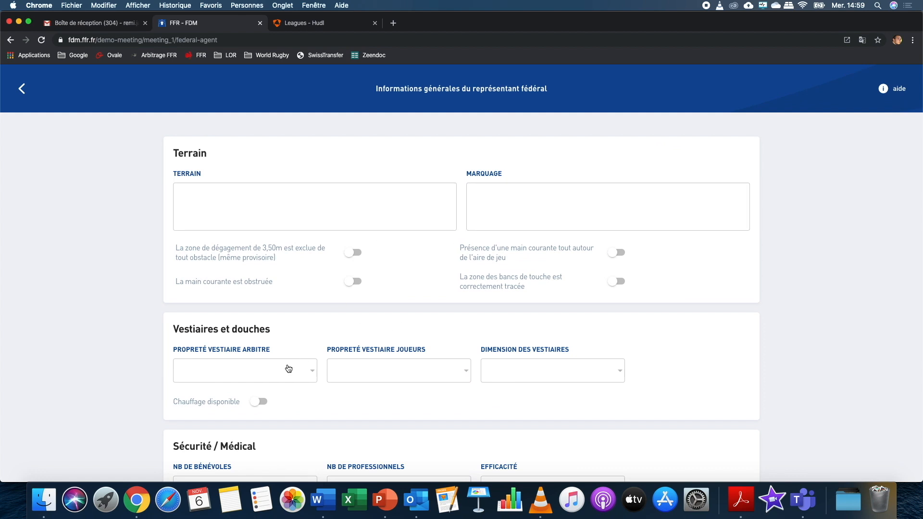
{"action": "left_click", "coordinate": [22, 89]}
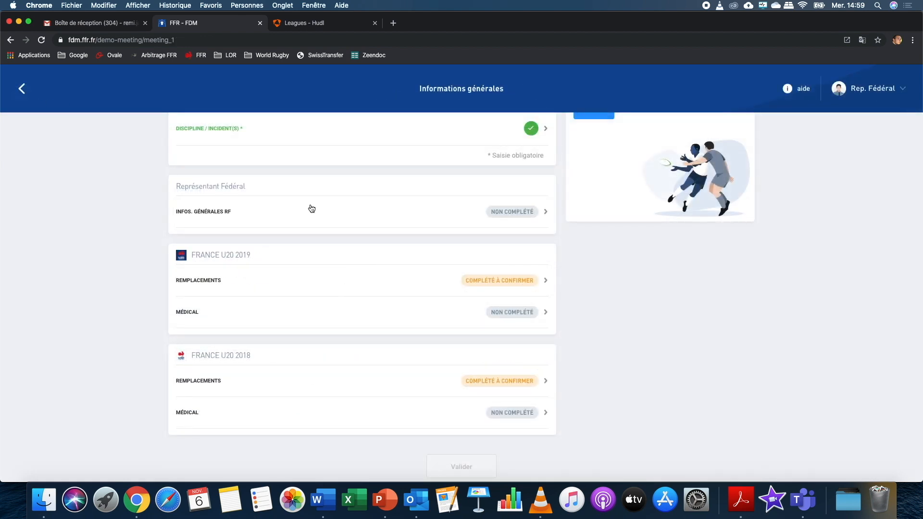
Step: Add a tactical replacement for FRANCE U20 2019 at minute 5, with player 5 going out and player 19 coming in
{"action": "left_click", "coordinate": [462, 284]}
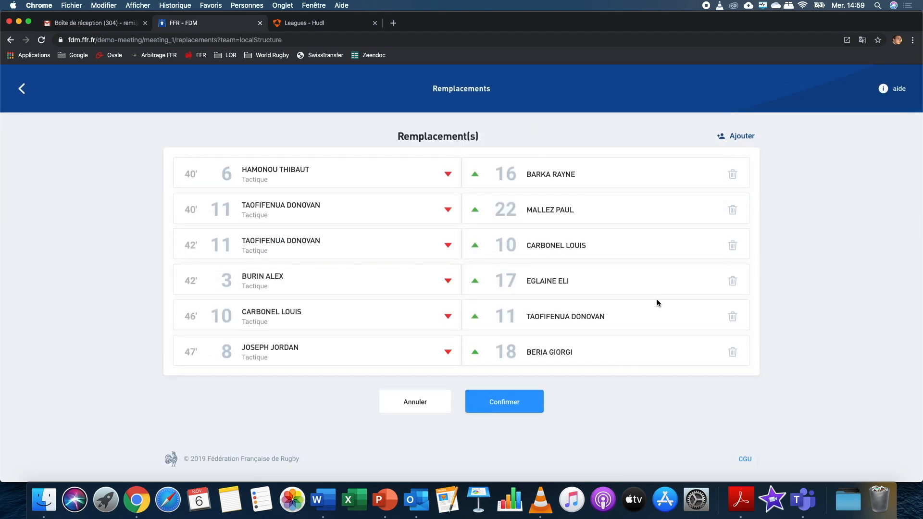
{"action": "left_click", "coordinate": [734, 137]}
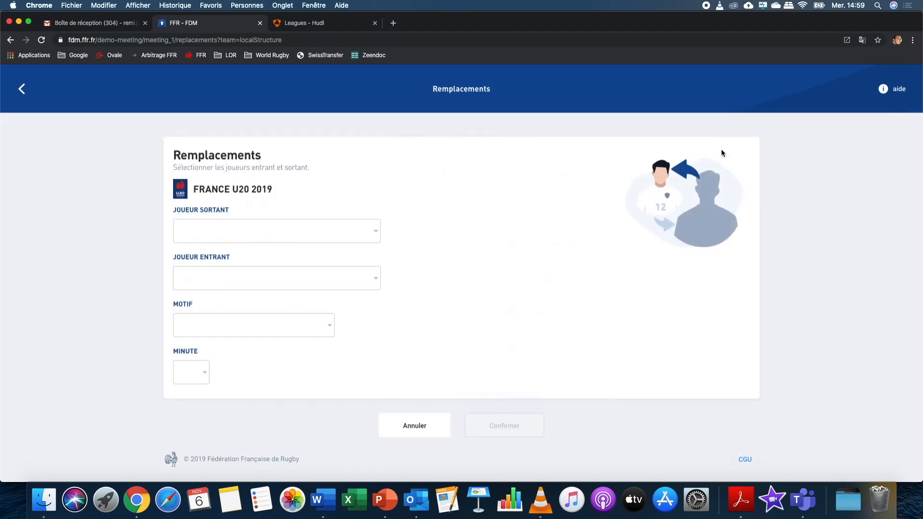
{"action": "left_click", "coordinate": [271, 235]}
{"action": "left_click", "coordinate": [377, 387]}
{"action": "left_click", "coordinate": [296, 275]}
{"action": "left_click", "coordinate": [382, 388]}
{"action": "left_click", "coordinate": [289, 332]}
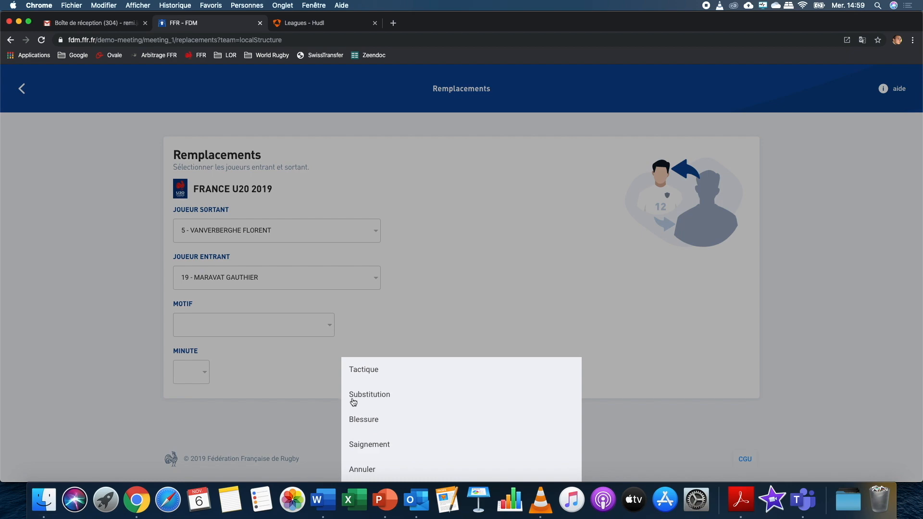
{"action": "left_click", "coordinate": [372, 380]}
{"action": "left_click", "coordinate": [202, 370]}
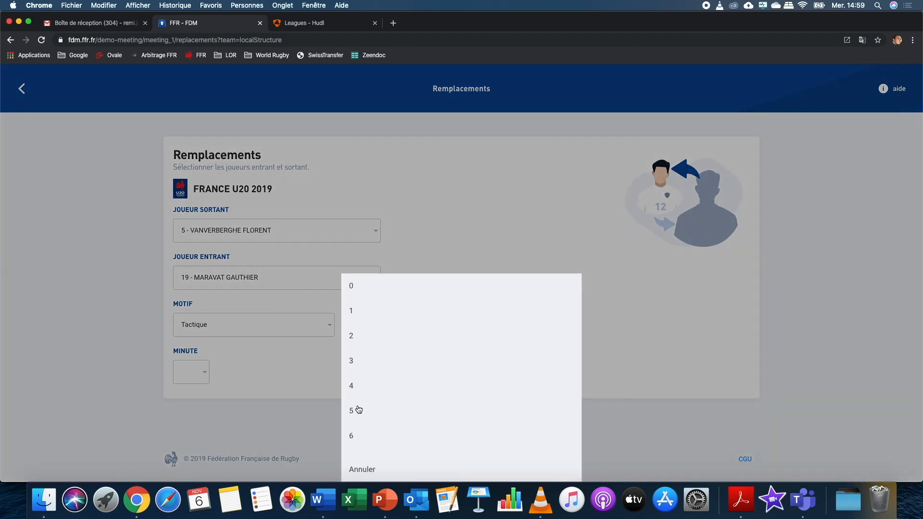
{"action": "left_click", "coordinate": [358, 408]}
{"action": "left_click", "coordinate": [510, 427]}
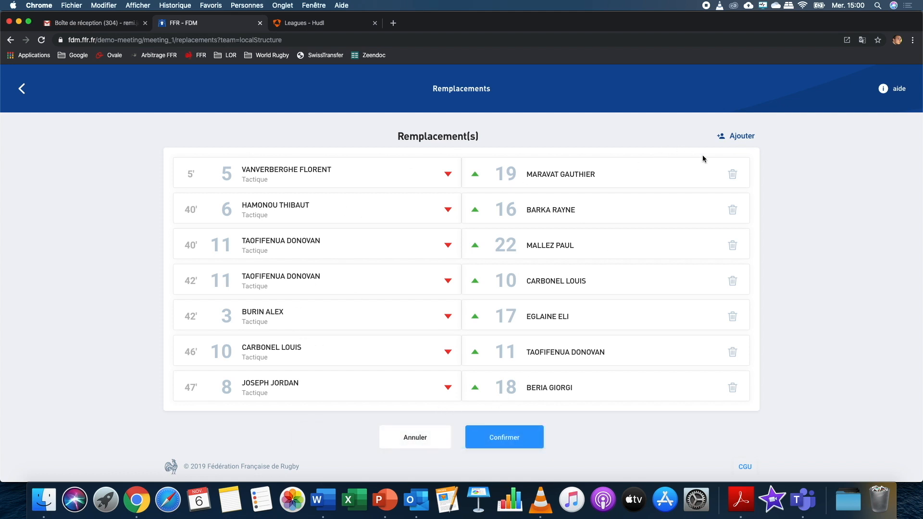
Step: Delete the minute 5 replacement of FRANCE U20 2019 and confirm the Remplacements sections of both teams
{"action": "left_click", "coordinate": [733, 174]}
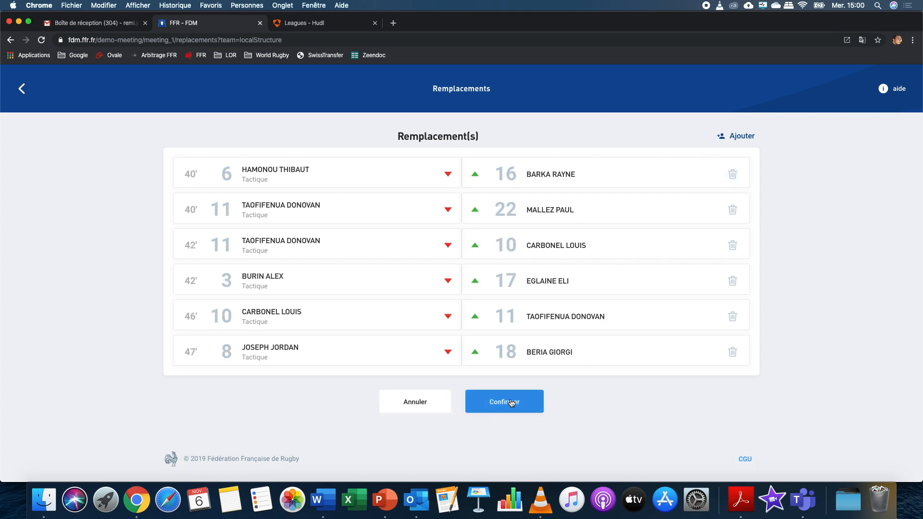
{"action": "left_click", "coordinate": [512, 403]}
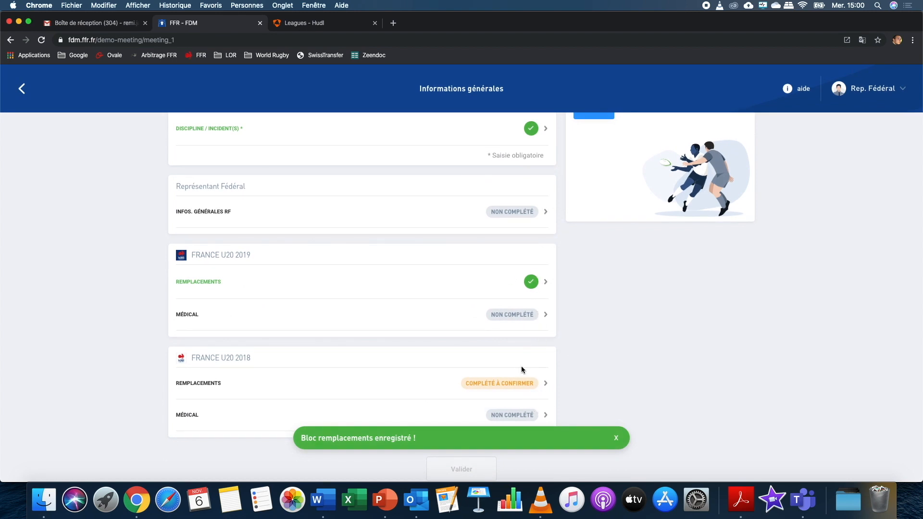
{"action": "left_click", "coordinate": [507, 383]}
{"action": "left_click", "coordinate": [517, 298]}
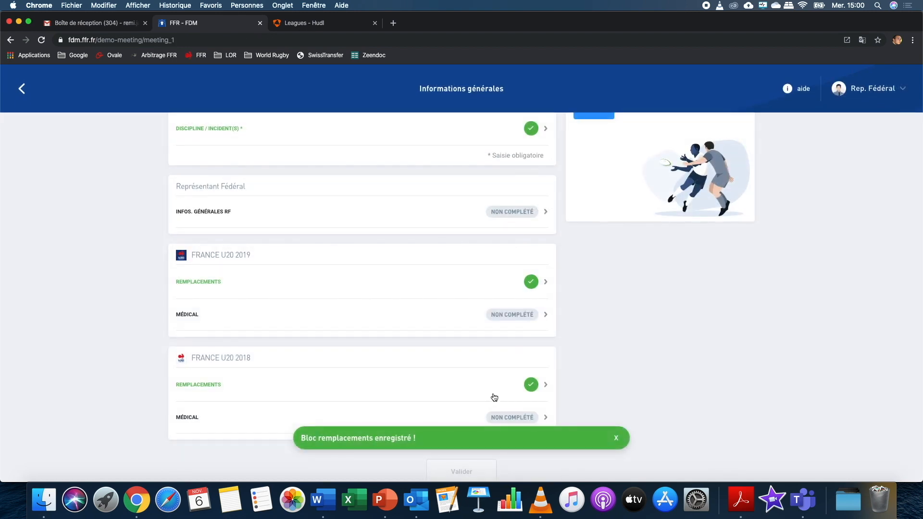
Step: View the FRANCE U20 2019 Médical section, then switch to that team's Dirigeant role and reopen the section
{"action": "left_click", "coordinate": [356, 313]}
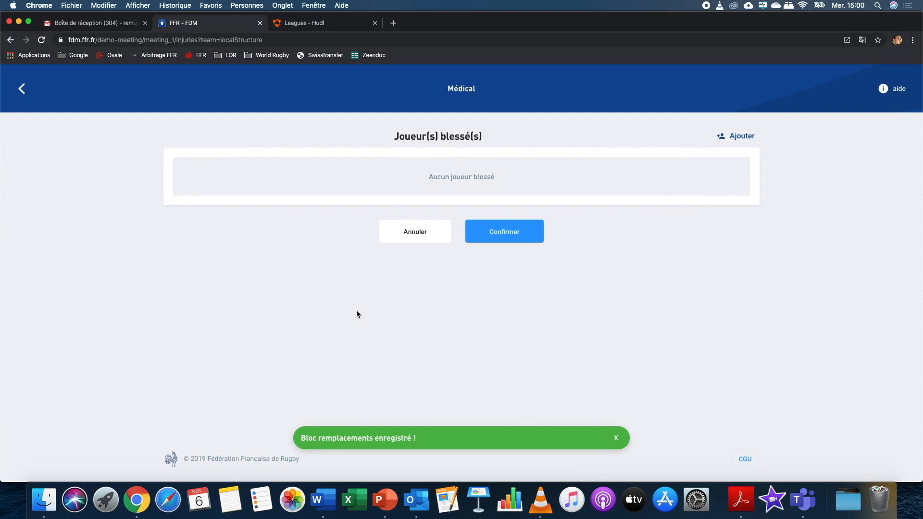
{"action": "left_click", "coordinate": [22, 91]}
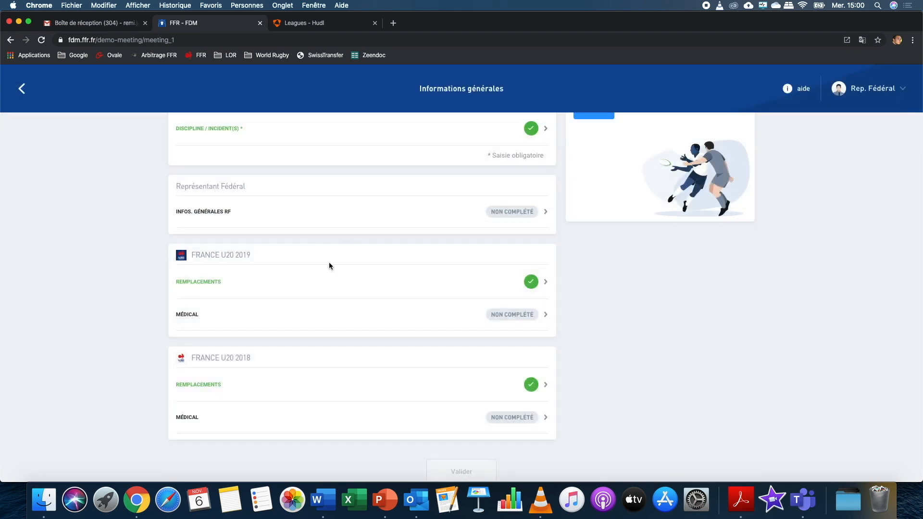
{"action": "left_click", "coordinate": [834, 84]}
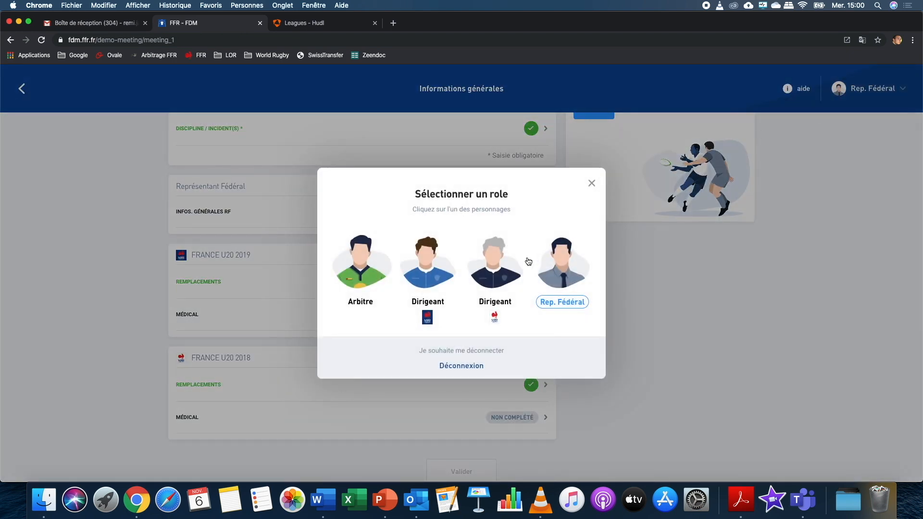
{"action": "left_click", "coordinate": [427, 267]}
{"action": "left_click", "coordinate": [472, 322]}
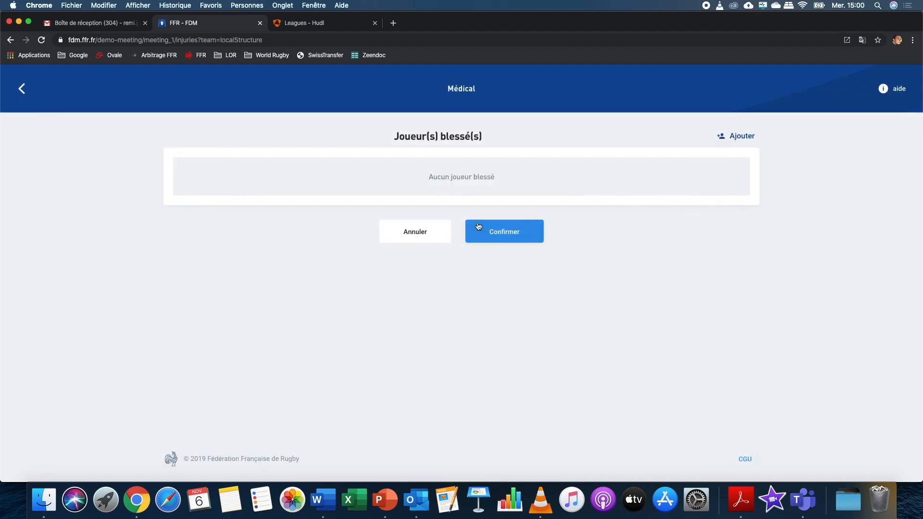
Step: Add player 4 of FRANCE U20 2019 as injured with the location "Main gauche" and confirm the team's Médical section
{"action": "left_click", "coordinate": [739, 138]}
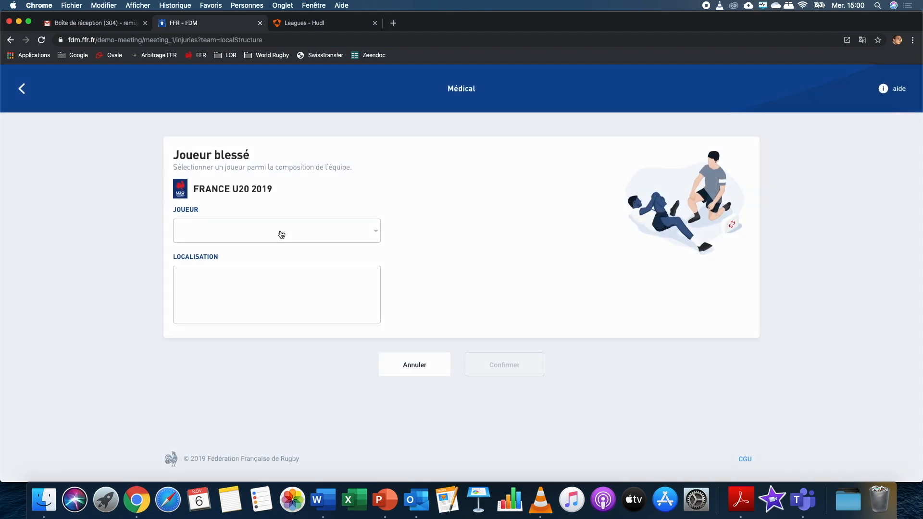
{"action": "left_click", "coordinate": [281, 235]}
{"action": "left_click", "coordinate": [388, 360]}
{"action": "left_click", "coordinate": [260, 305]}
{"action": "left_click", "coordinate": [258, 304]}
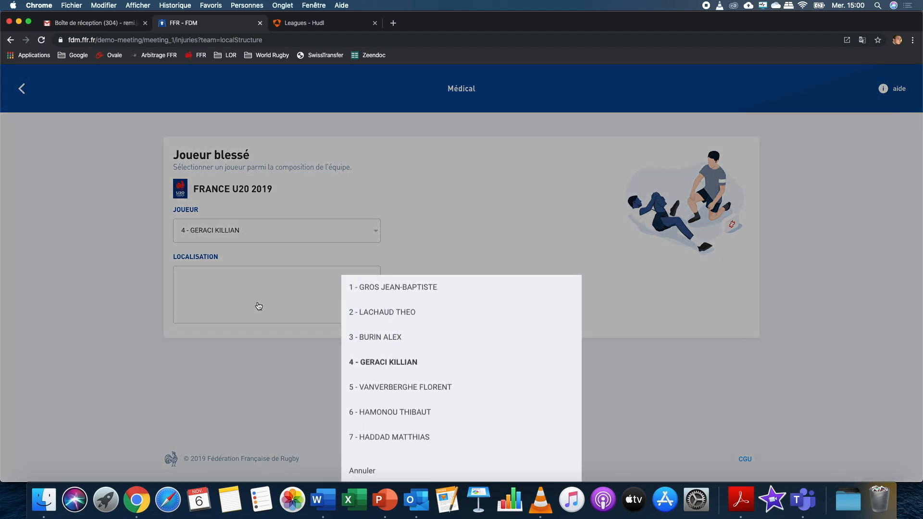
{"action": "left_click", "coordinate": [332, 294]}
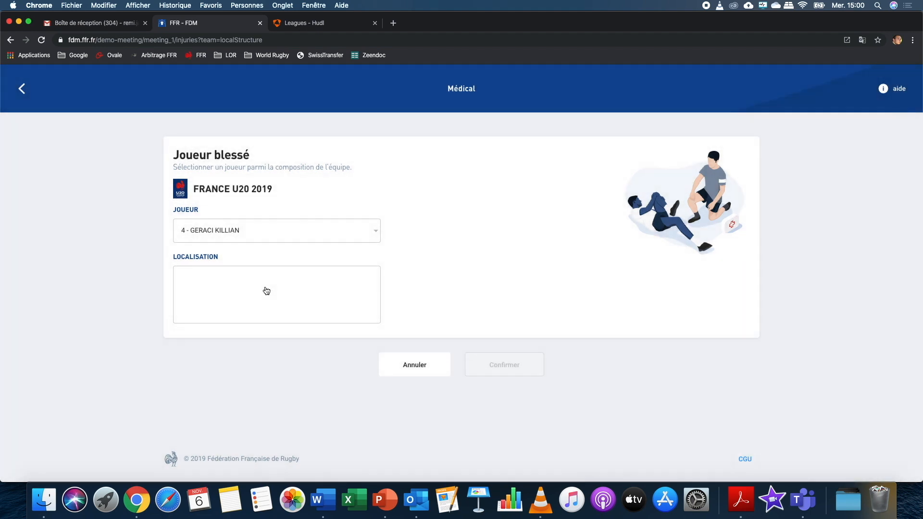
{"action": "type", "text": "Main gauche"}
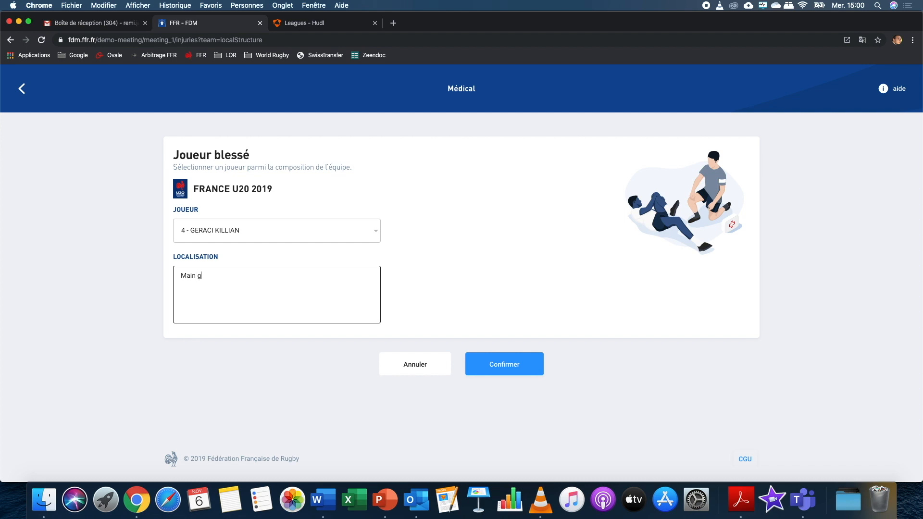
{"action": "left_click", "coordinate": [515, 364]}
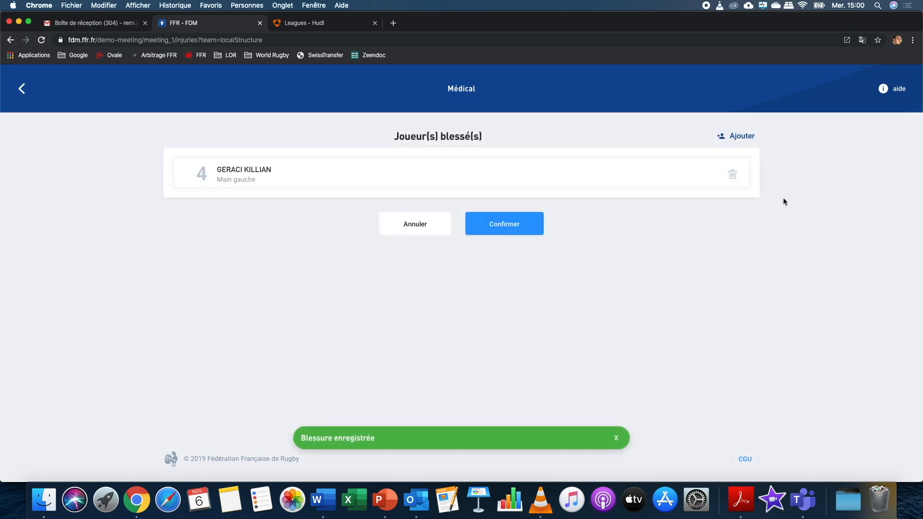
{"action": "left_click", "coordinate": [529, 227]}
Step: View the FRANCE U20 2018 Médical section, then switch to that team's Dirigeant role and reopen the section
{"action": "scroll", "coordinate": [577, 279], "scroll_direction": "down", "scroll_amount": 1}
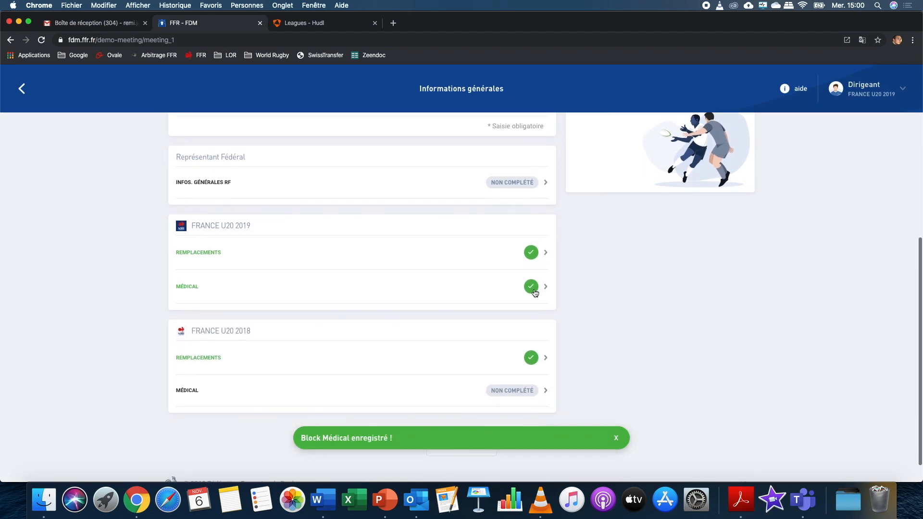
{"action": "left_click", "coordinate": [318, 392]}
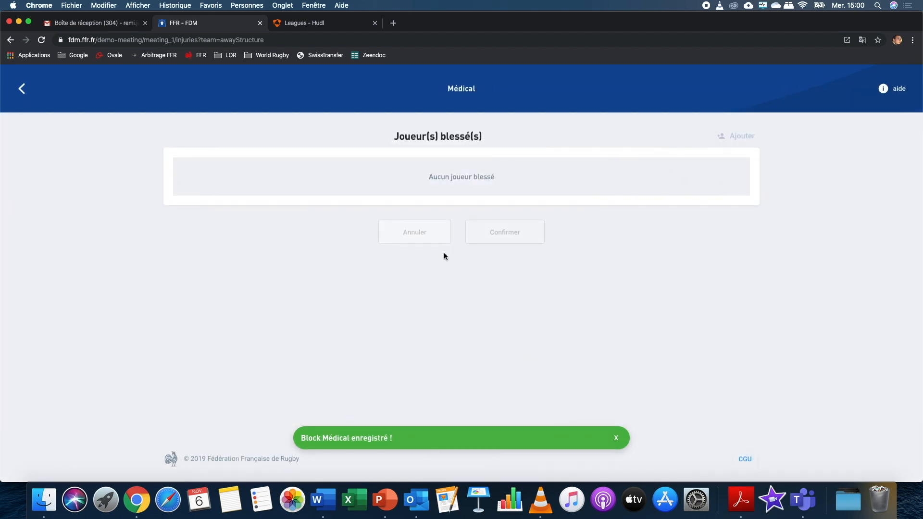
{"action": "left_click", "coordinate": [26, 93]}
{"action": "left_click", "coordinate": [866, 89]}
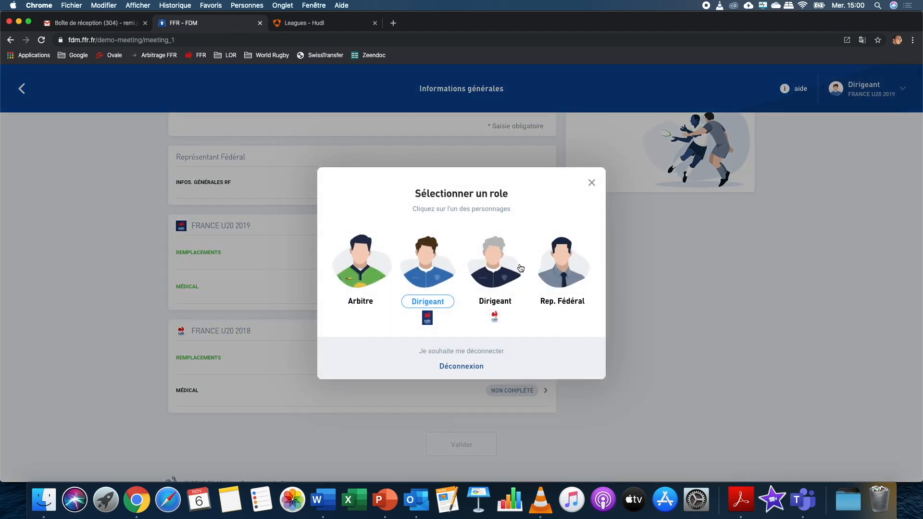
{"action": "left_click", "coordinate": [521, 268]}
{"action": "left_click", "coordinate": [442, 390]}
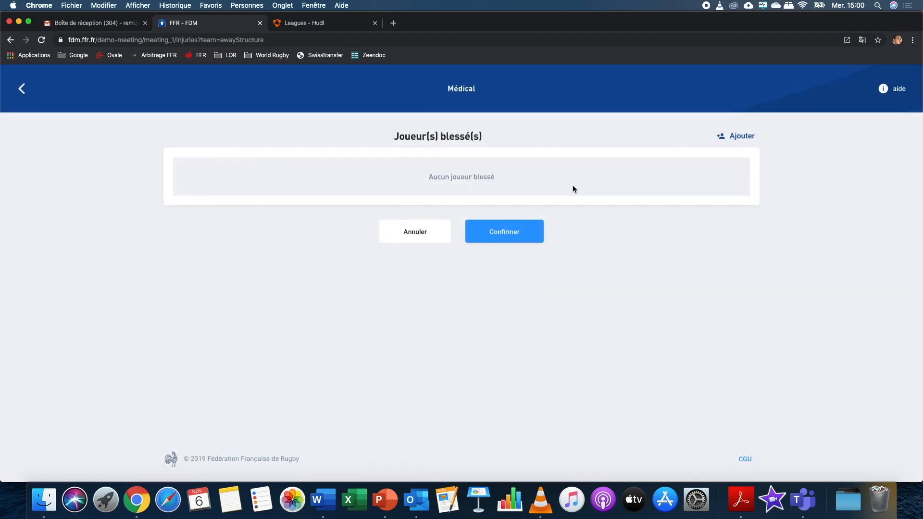
Step: Add player 3 of FRANCE U20 2018 as injured with the location "Bras droit." and confirm the team's Médical section
{"action": "left_click", "coordinate": [729, 136]}
{"action": "left_click", "coordinate": [276, 229]}
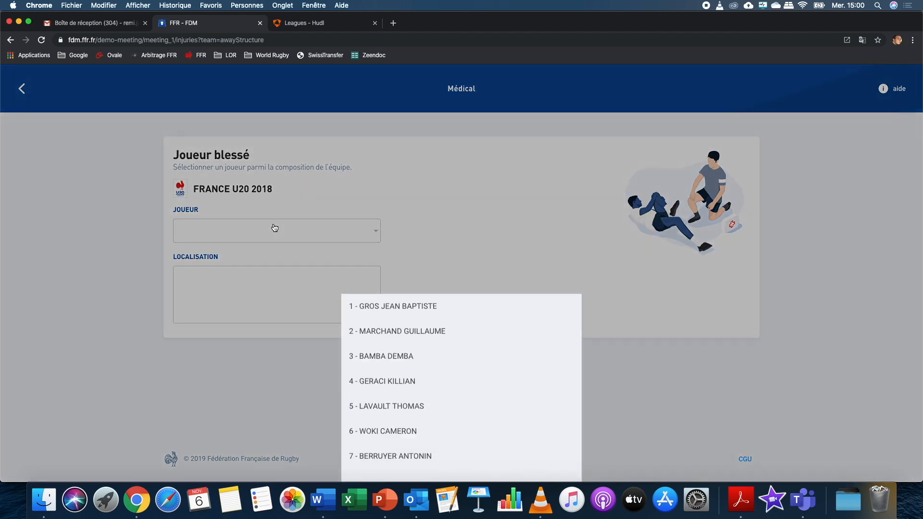
{"action": "left_click", "coordinate": [394, 336]}
{"action": "left_click", "coordinate": [246, 285]}
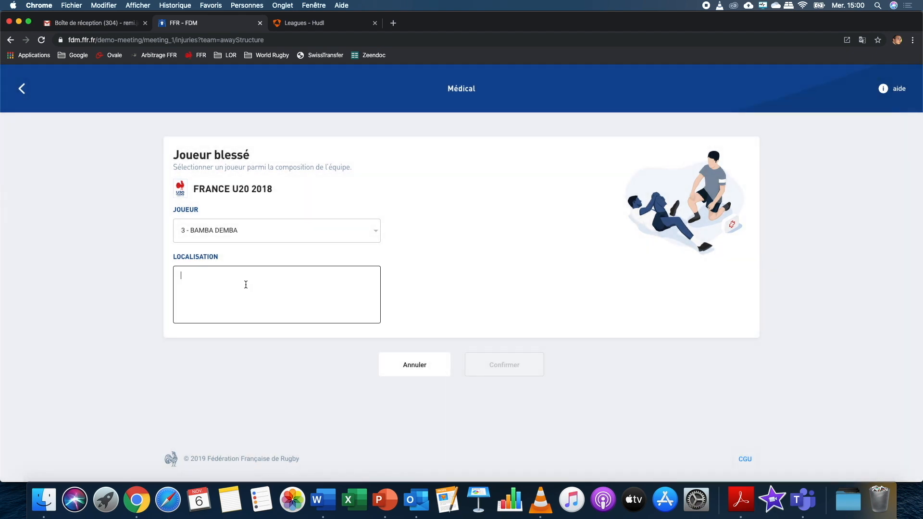
{"action": "type", "text": "Bras droit."}
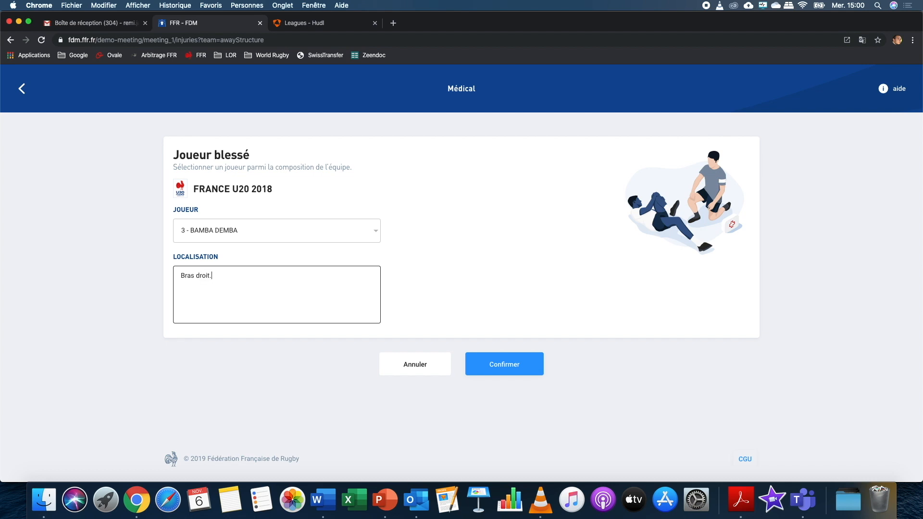
{"action": "left_click", "coordinate": [529, 370]}
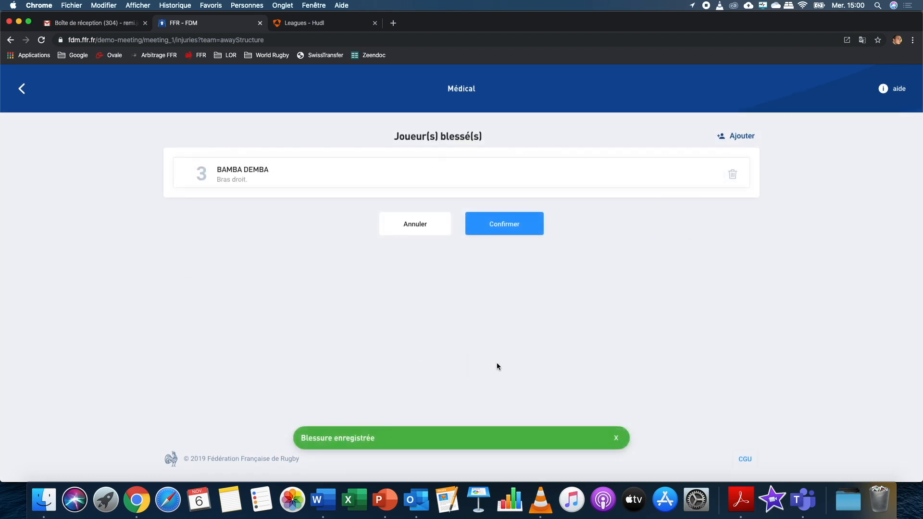
{"action": "left_click", "coordinate": [514, 227]}
Step: Switch the role to Rep. Fédéral and open the federal representative's general information form
{"action": "scroll", "coordinate": [616, 353], "scroll_direction": "up", "scroll_amount": 5}
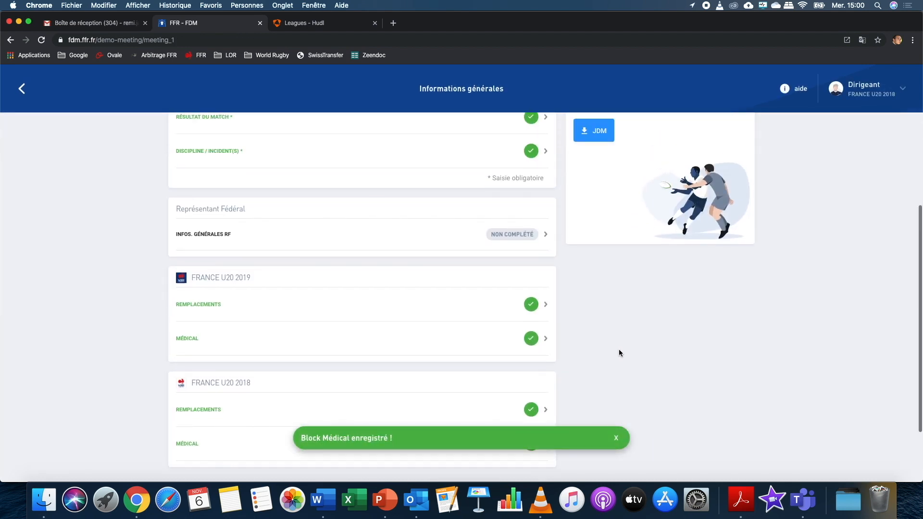
{"action": "left_click", "coordinate": [865, 89]}
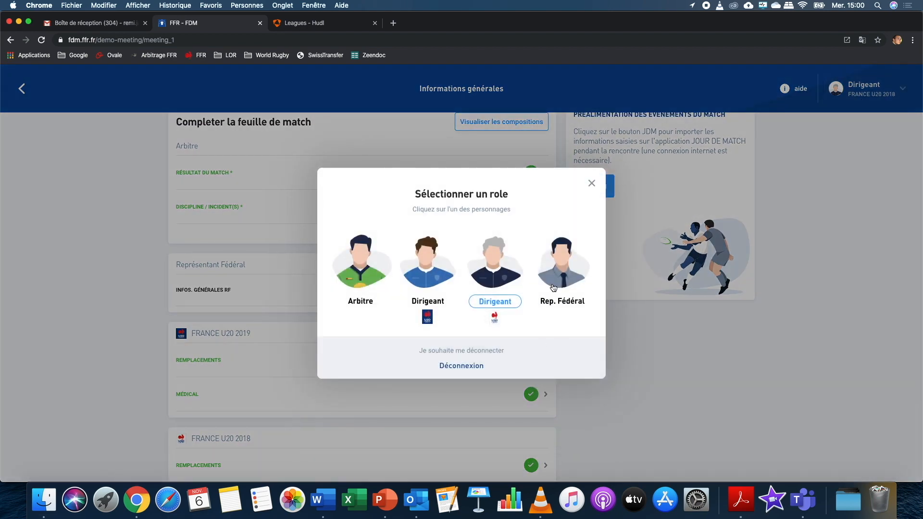
{"action": "left_click", "coordinate": [558, 282]}
{"action": "left_click", "coordinate": [508, 288]}
Step: Describe the Terrain as "Boueux. Mais pas trop." and the Marquage as "Individuel dans les trente derniers mètres. En zone jusqu'avant"
{"action": "left_click", "coordinate": [258, 190]}
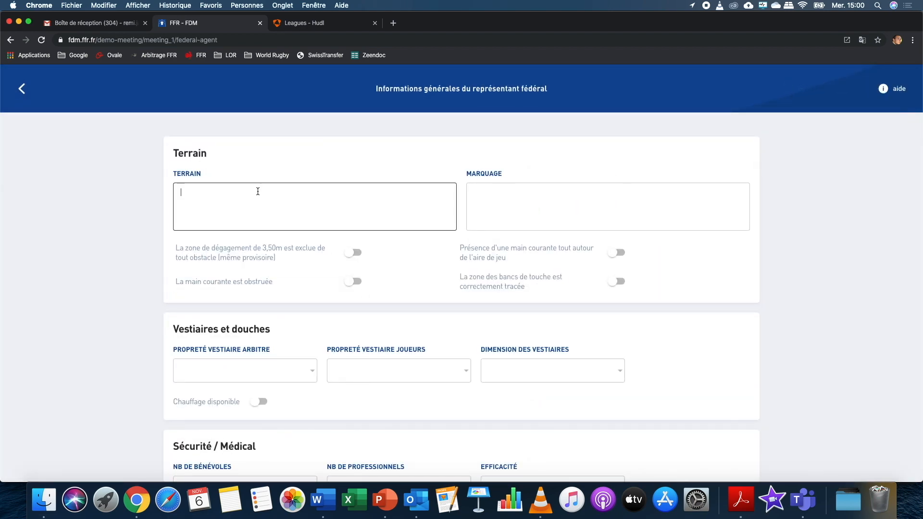
{"action": "type", "text": "Boueux. Mais pas trop."}
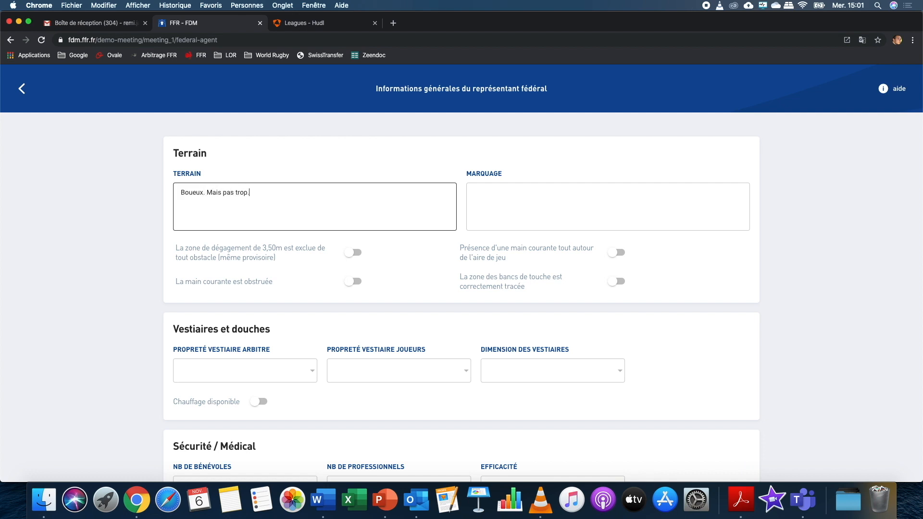
{"action": "left_click", "coordinate": [573, 218]}
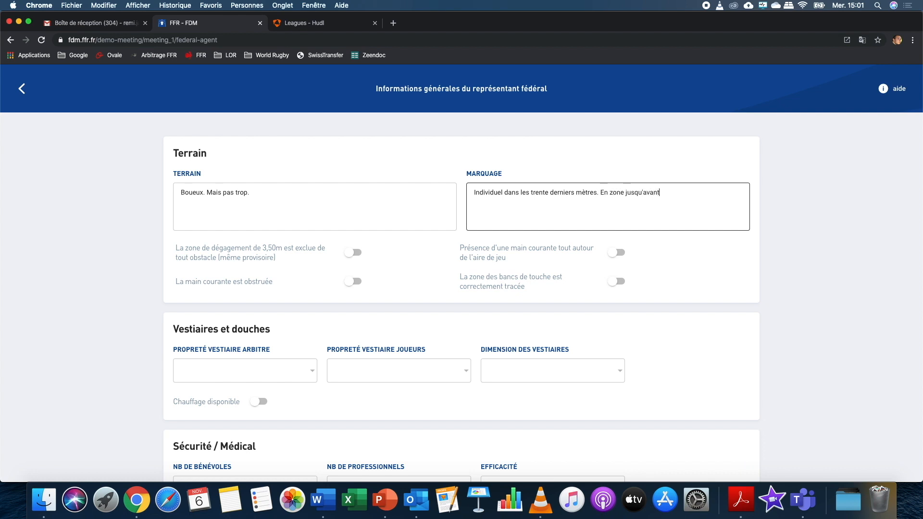
Step: Switch the Autre(s) incident(s) and disorder incident options each on and back off, and confirm the federal representative's general information form
{"action": "scroll", "coordinate": [495, 283], "scroll_direction": "down", "scroll_amount": 10}
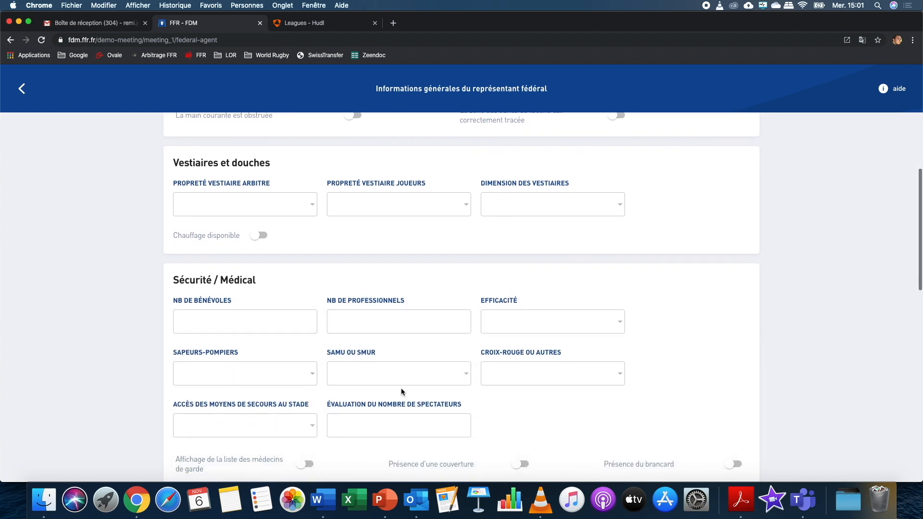
{"action": "scroll", "coordinate": [377, 365], "scroll_direction": "up", "scroll_amount": 5}
{"action": "scroll", "coordinate": [317, 371], "scroll_direction": "down", "scroll_amount": 15}
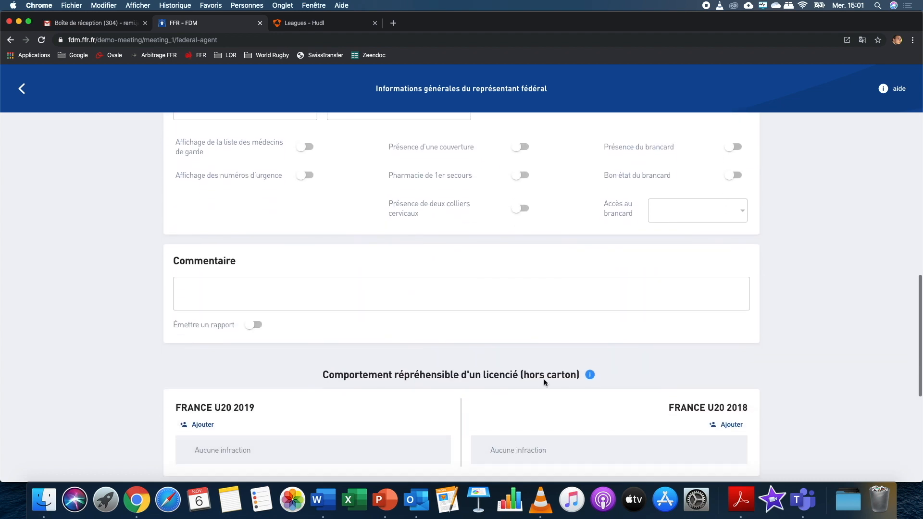
{"action": "scroll", "coordinate": [466, 382], "scroll_direction": "down", "scroll_amount": 2}
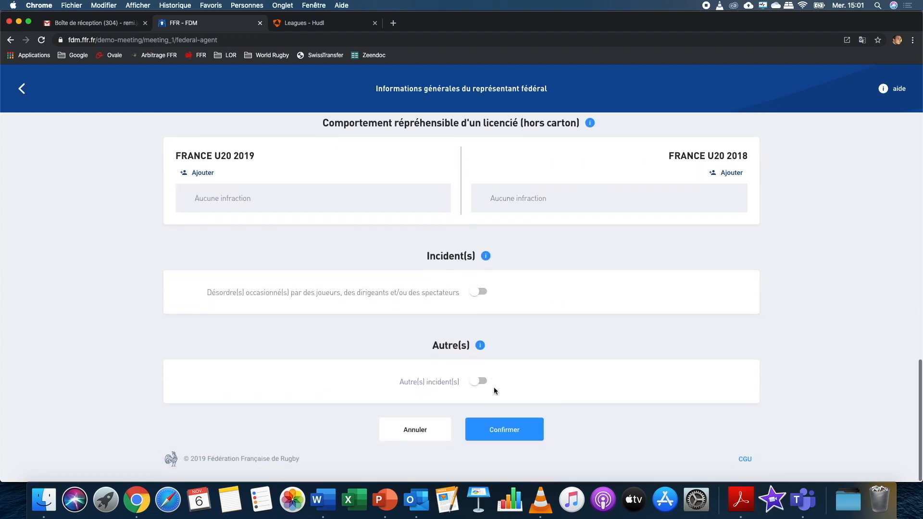
{"action": "left_click", "coordinate": [481, 383]}
{"action": "left_click", "coordinate": [473, 385]}
{"action": "left_click", "coordinate": [472, 293]}
{"action": "left_click", "coordinate": [471, 293]}
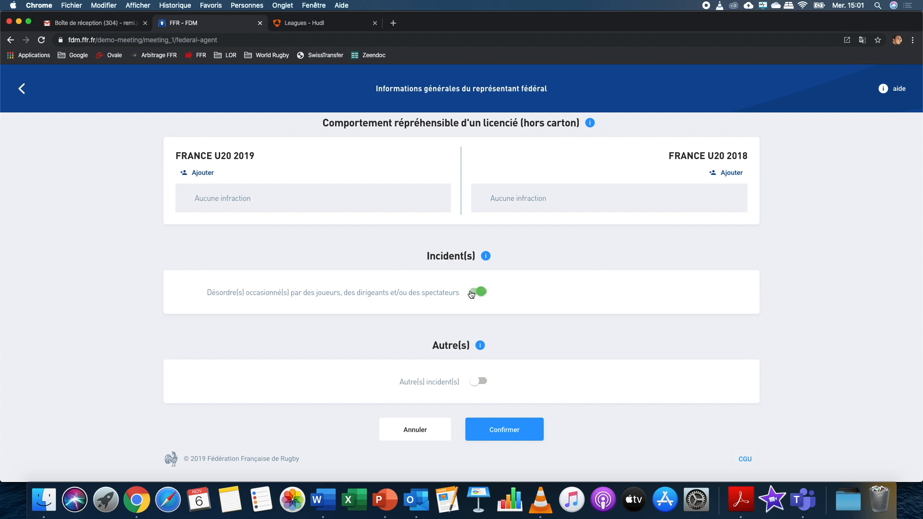
{"action": "left_click", "coordinate": [500, 432]}
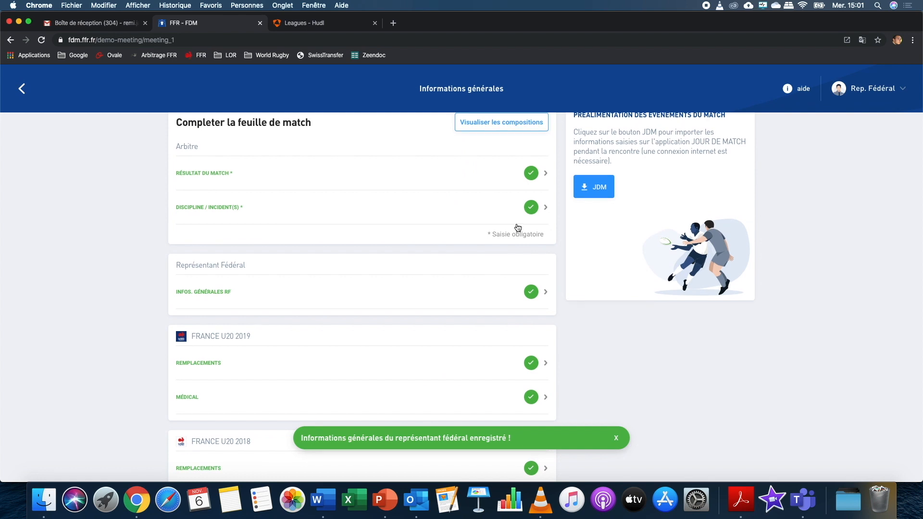
Step: Switch the role to Arbitre and validate the completed match sheet to open its signature page
{"action": "scroll", "coordinate": [527, 327], "scroll_direction": "down", "scroll_amount": 5}
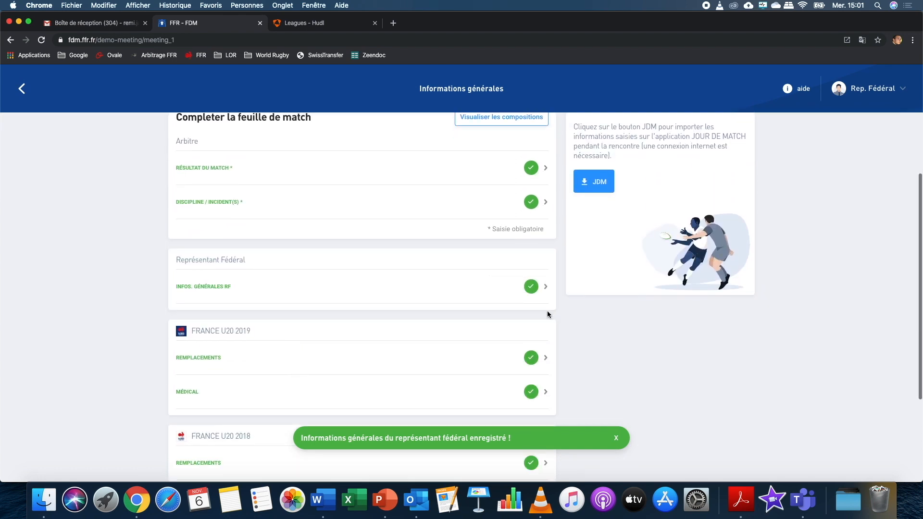
{"action": "scroll", "coordinate": [532, 357], "scroll_direction": "down", "scroll_amount": 3}
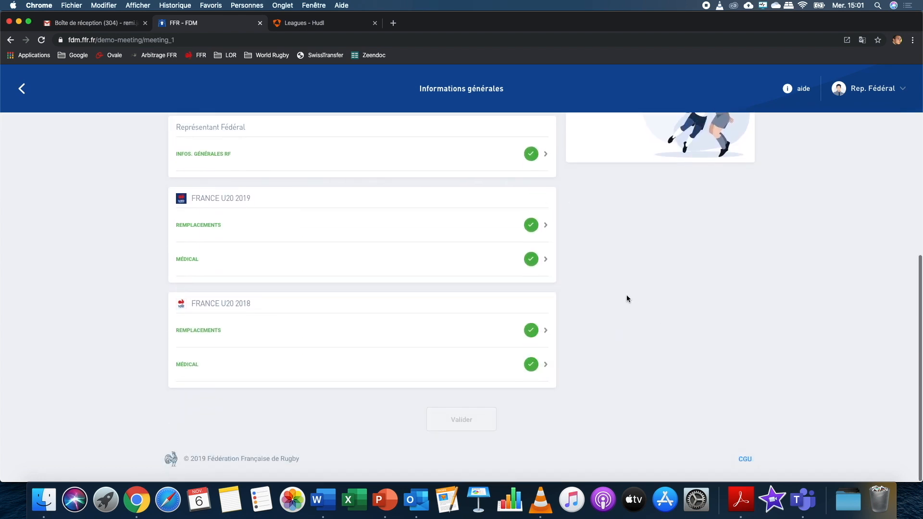
{"action": "scroll", "coordinate": [604, 292], "scroll_direction": "up", "scroll_amount": 8}
{"action": "scroll", "coordinate": [670, 275], "scroll_direction": "down", "scroll_amount": 7}
{"action": "left_click", "coordinate": [873, 88]}
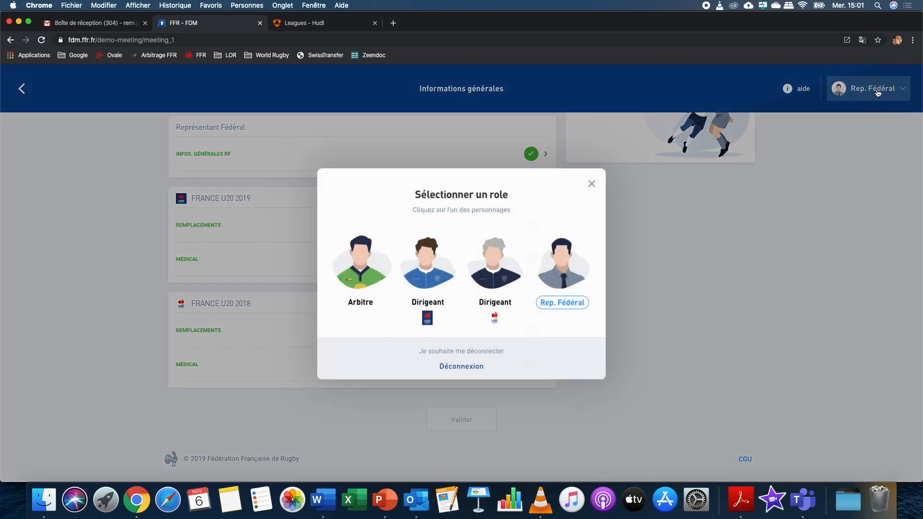
{"action": "left_click", "coordinate": [372, 273]}
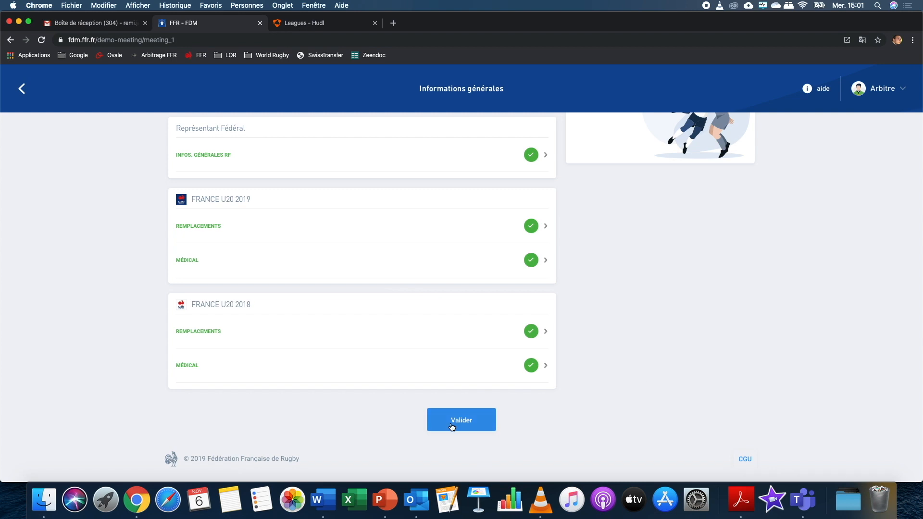
{"action": "left_click", "coordinate": [456, 422]}
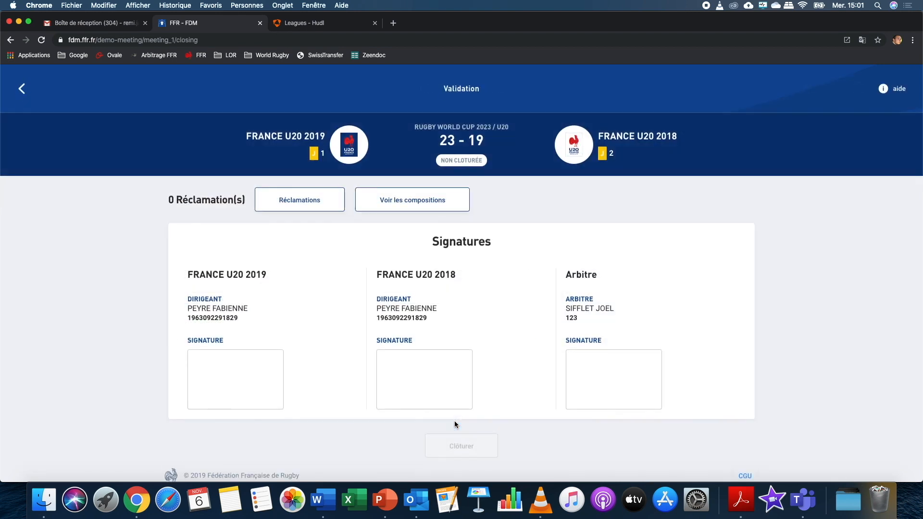
Step: Draw and validate the Dirigeant signatures for FRANCE U20 2019 and FRANCE U20 2018
{"action": "left_click", "coordinate": [244, 389]}
{"action": "mouse_move", "coordinate": [459, 247]}
{"action": "left_mouse_down"}
{"action": "mouse_move", "coordinate": [423, 281]}
{"action": "mouse_move", "coordinate": [410, 270]}
{"action": "mouse_move", "coordinate": [426, 305]}
{"action": "mouse_move", "coordinate": [433, 242]}
{"action": "mouse_move", "coordinate": [446, 264]}
{"action": "left_mouse_up"}
{"action": "left_click", "coordinate": [459, 358]}
{"action": "left_click", "coordinate": [429, 374]}
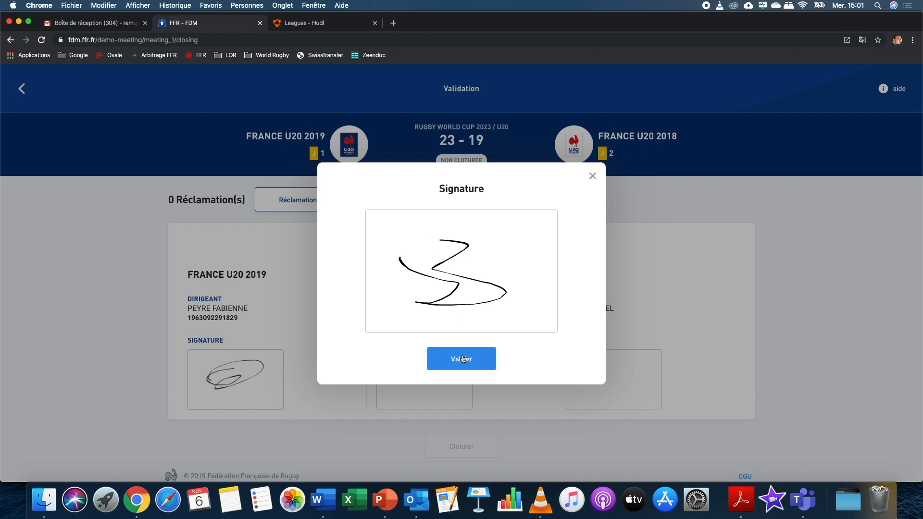
{"action": "left_click", "coordinate": [464, 363]}
Step: Draw a freehand signature for the Arbitre and validate it
{"action": "left_click", "coordinate": [633, 378]}
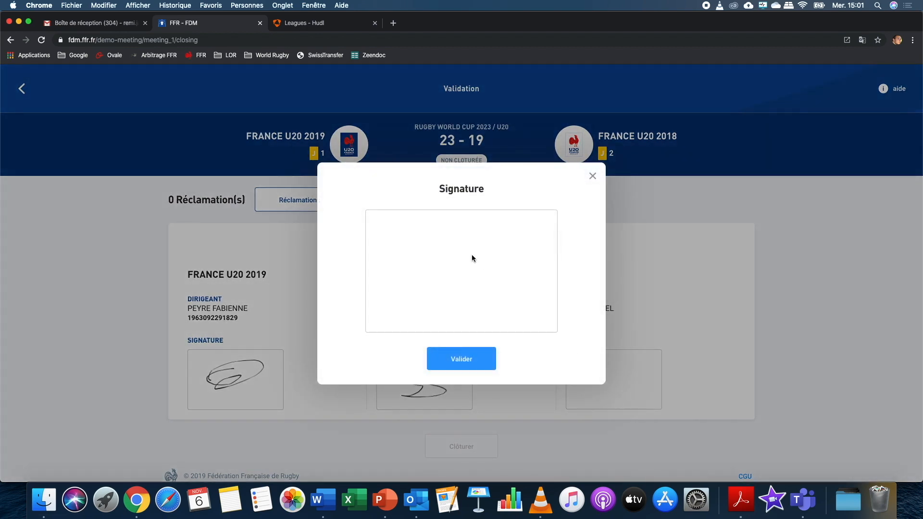
{"action": "mouse_move", "coordinate": [469, 253]}
{"action": "left_mouse_down"}
{"action": "mouse_move", "coordinate": [457, 278]}
{"action": "mouse_move", "coordinate": [483, 296]}
{"action": "mouse_move", "coordinate": [524, 286]}
{"action": "left_mouse_up"}
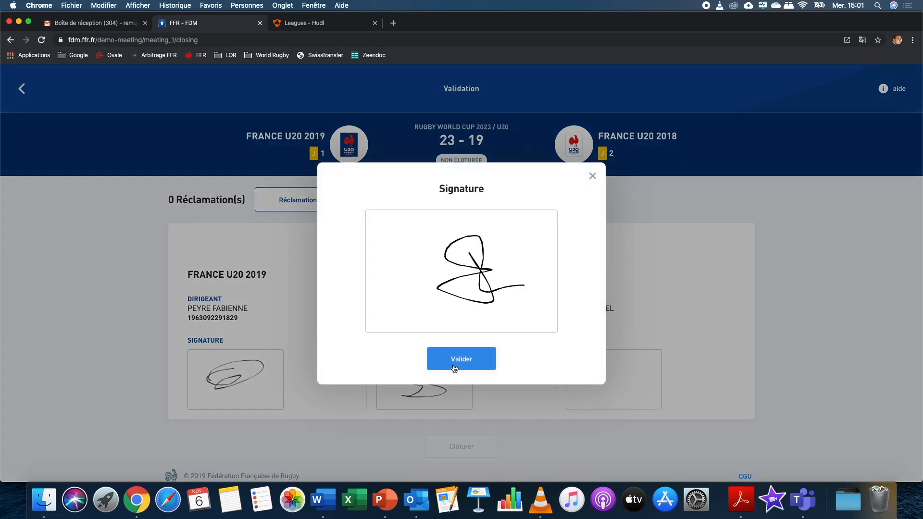
{"action": "left_click", "coordinate": [454, 368]}
{"action": "scroll", "coordinate": [567, 399], "scroll_direction": "down", "scroll_amount": 1}
{"action": "scroll", "coordinate": [534, 385], "scroll_direction": "up", "scroll_amount": 1}
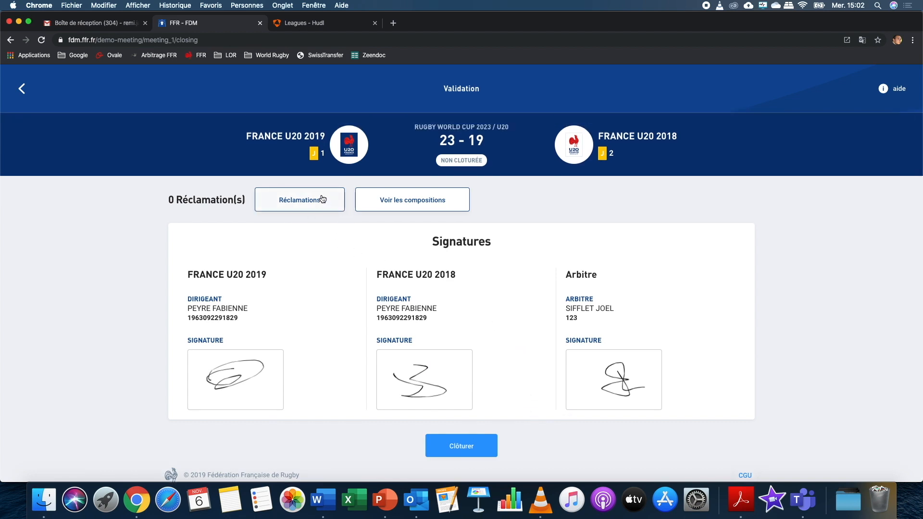
Step: Close the signed match sheet and return to the list of matches
{"action": "left_click", "coordinate": [473, 447]}
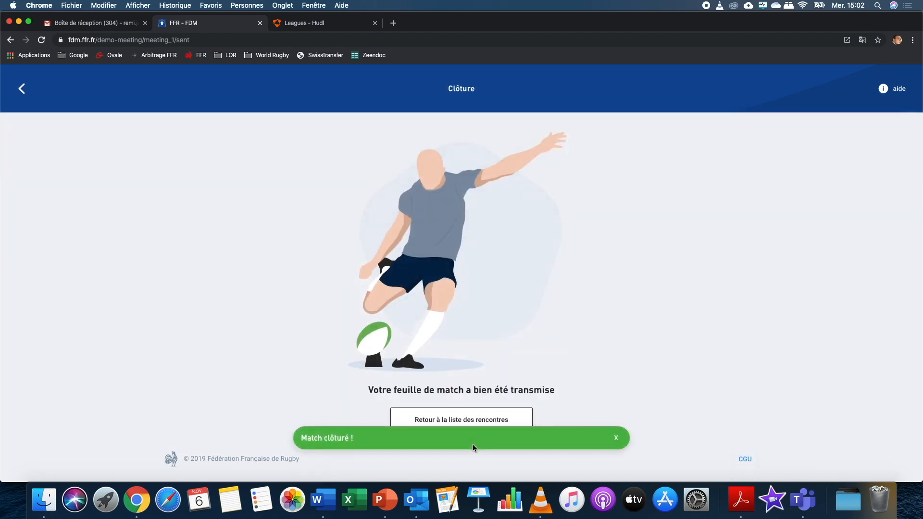
{"action": "left_click", "coordinate": [617, 440]}
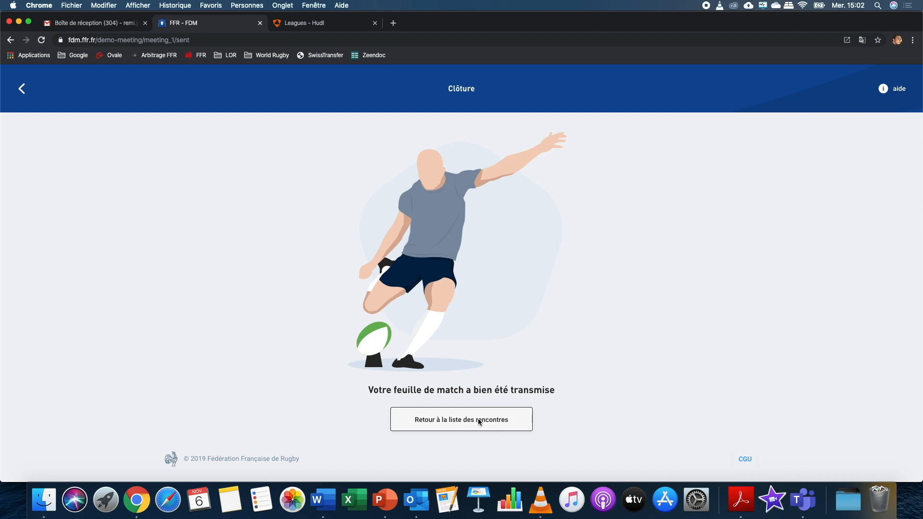
{"action": "left_click", "coordinate": [480, 423]}
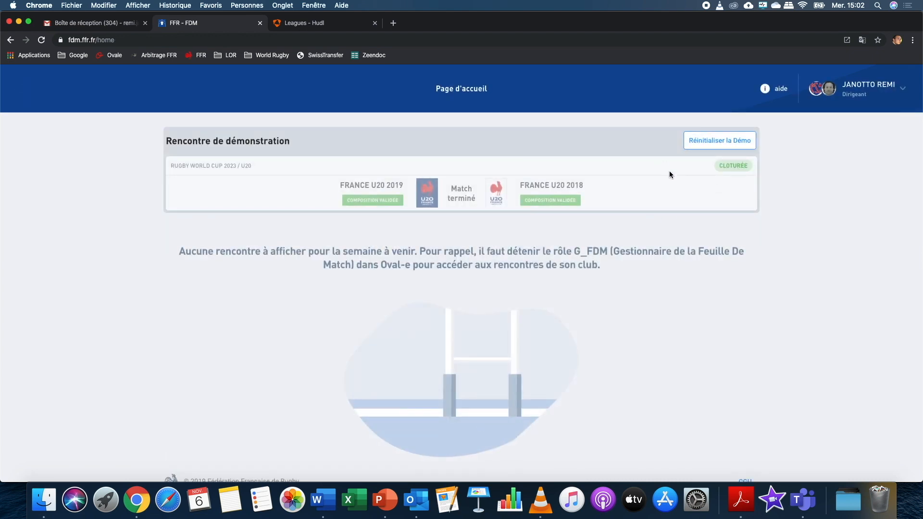